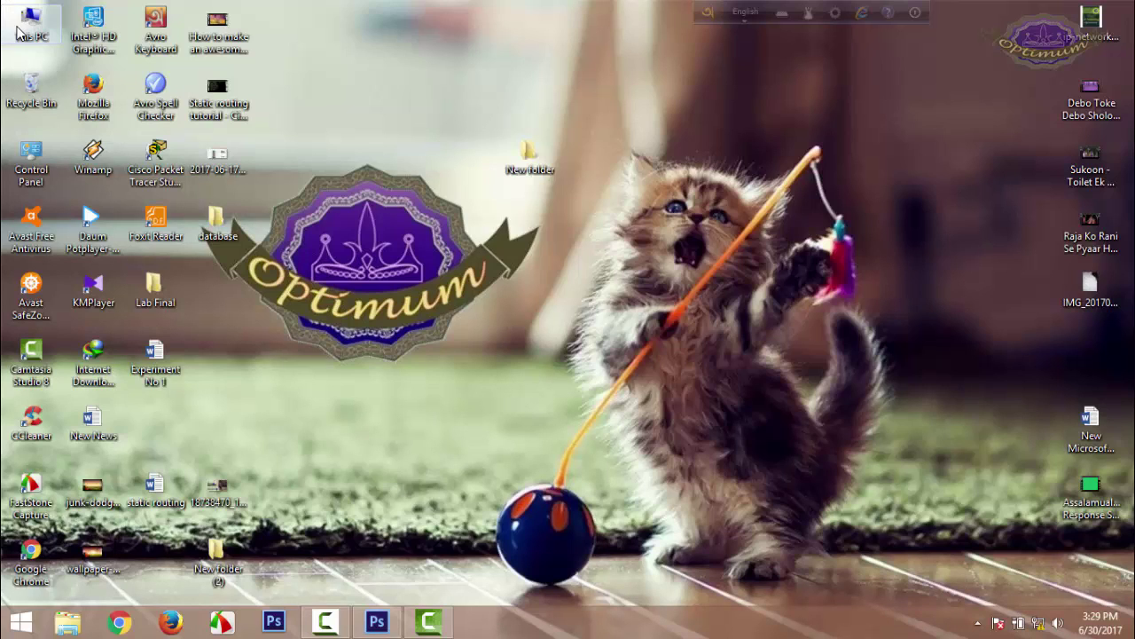
right_click(366, 264)
left_click(405, 312)
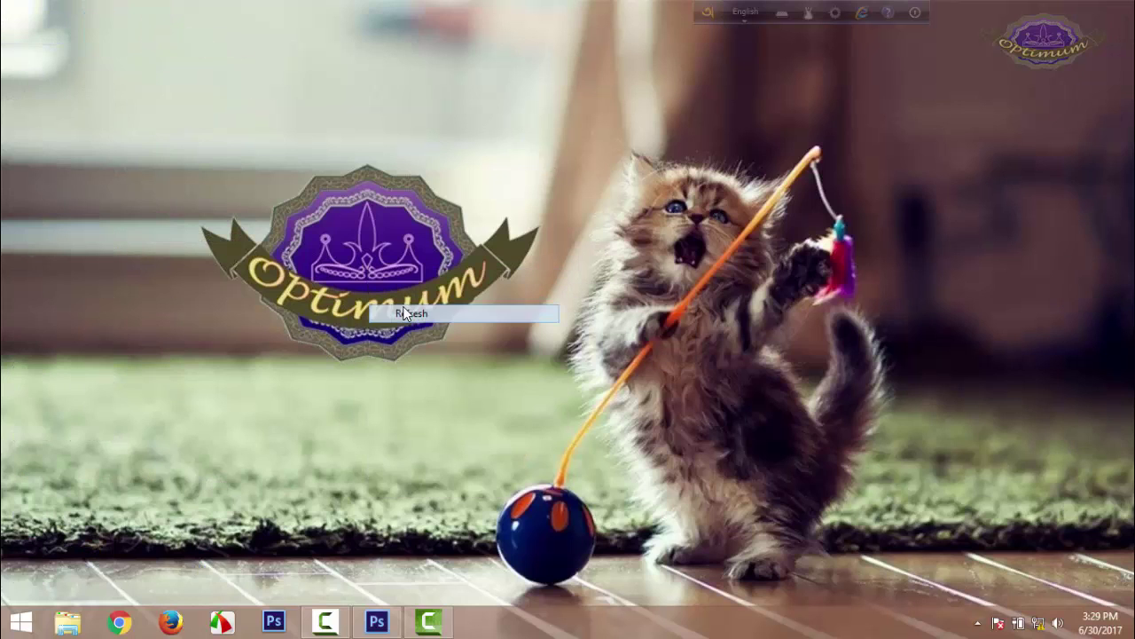
right_click(394, 243)
left_click(428, 280)
right_click(428, 280)
left_click(475, 331)
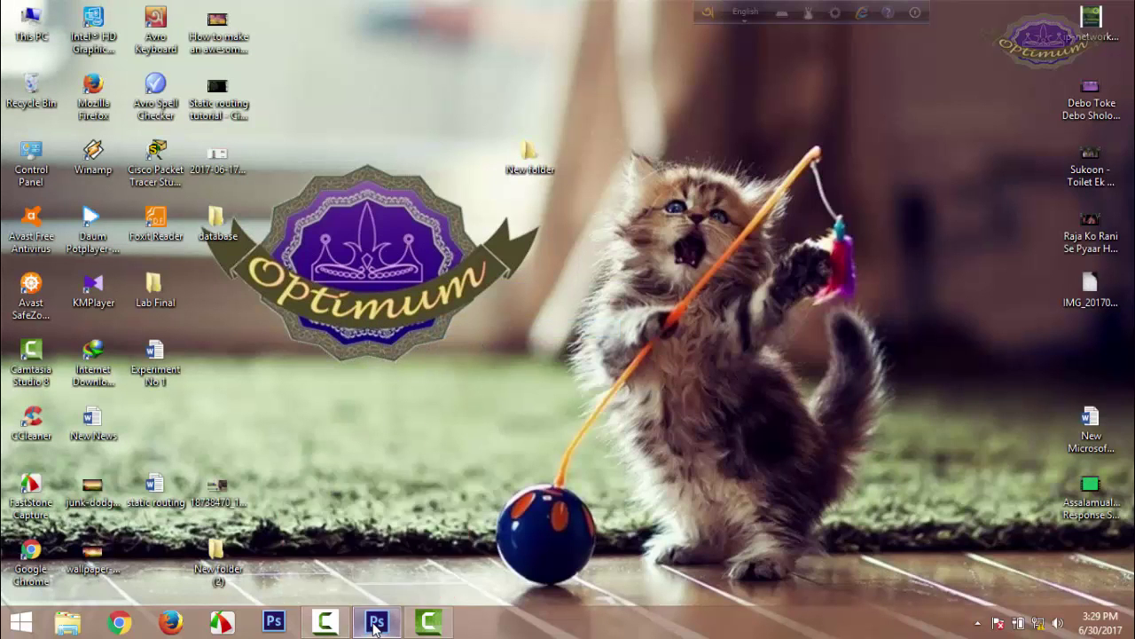
Switch to Photoshop and look through the four open documents, Untitled-1 to Untitled-4.
left_click(341, 576)
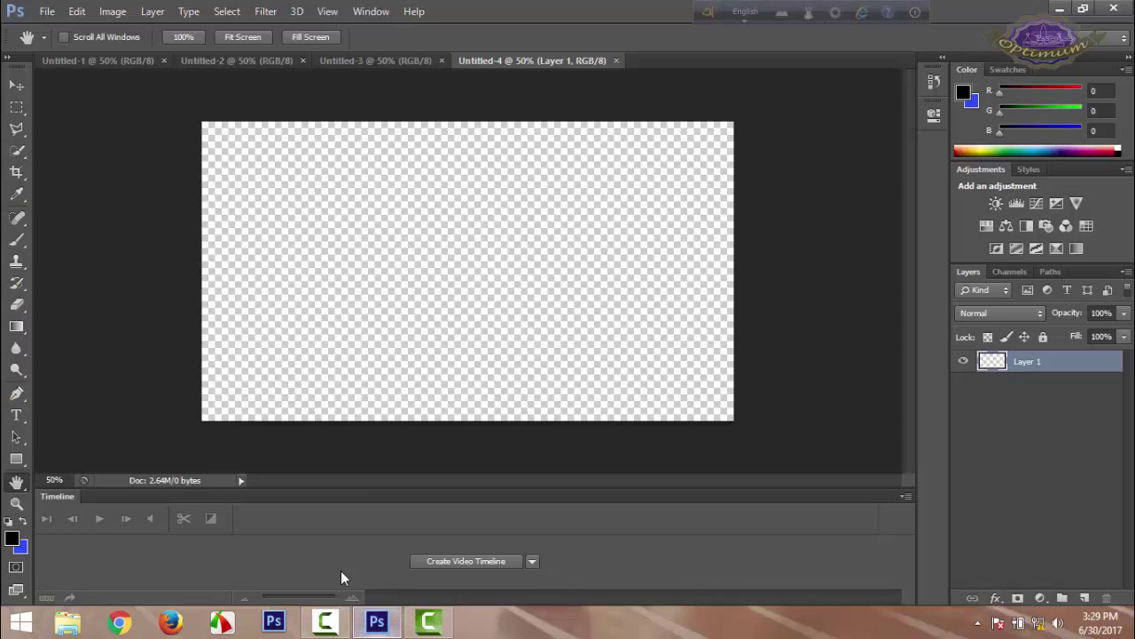
left_click(358, 60)
left_click(262, 60)
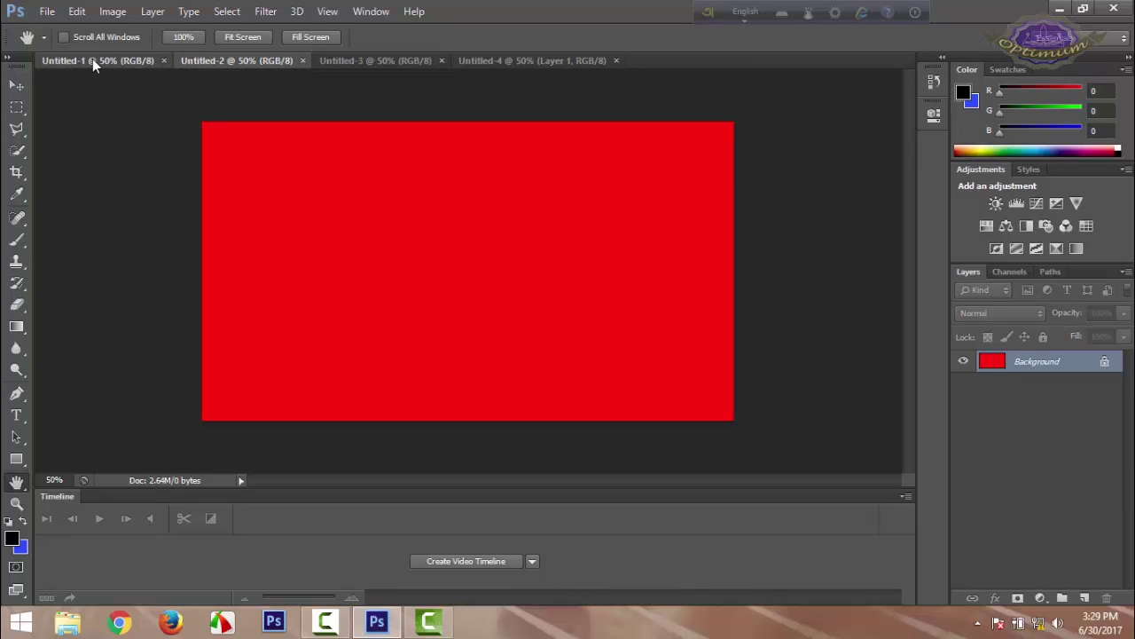
left_click(94, 59)
left_click(257, 60)
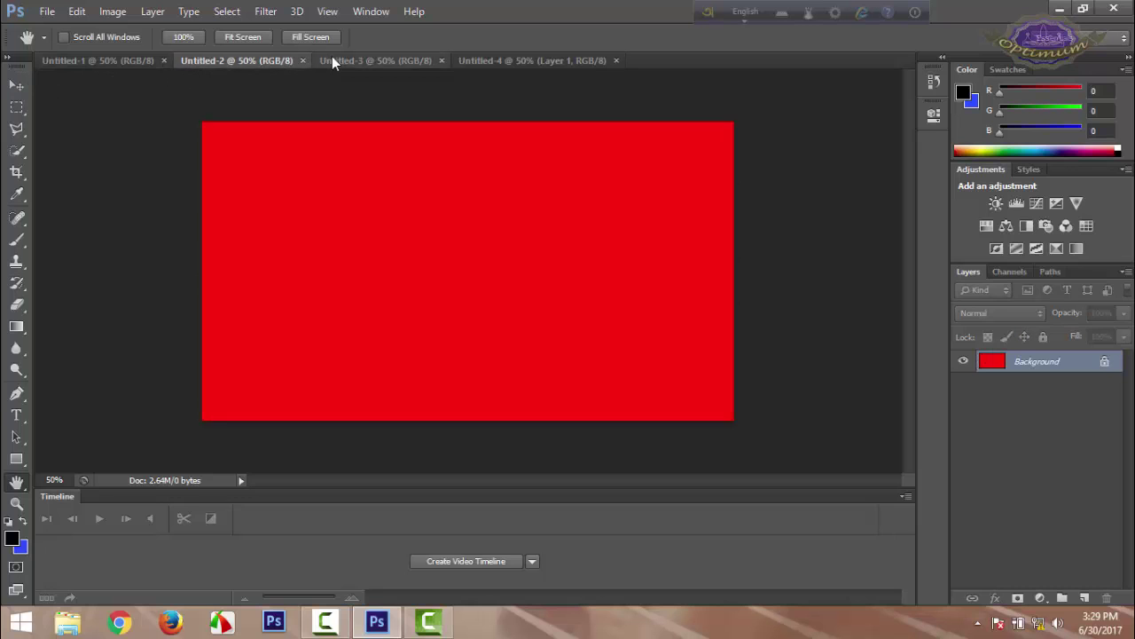
left_click(404, 60)
left_click(557, 60)
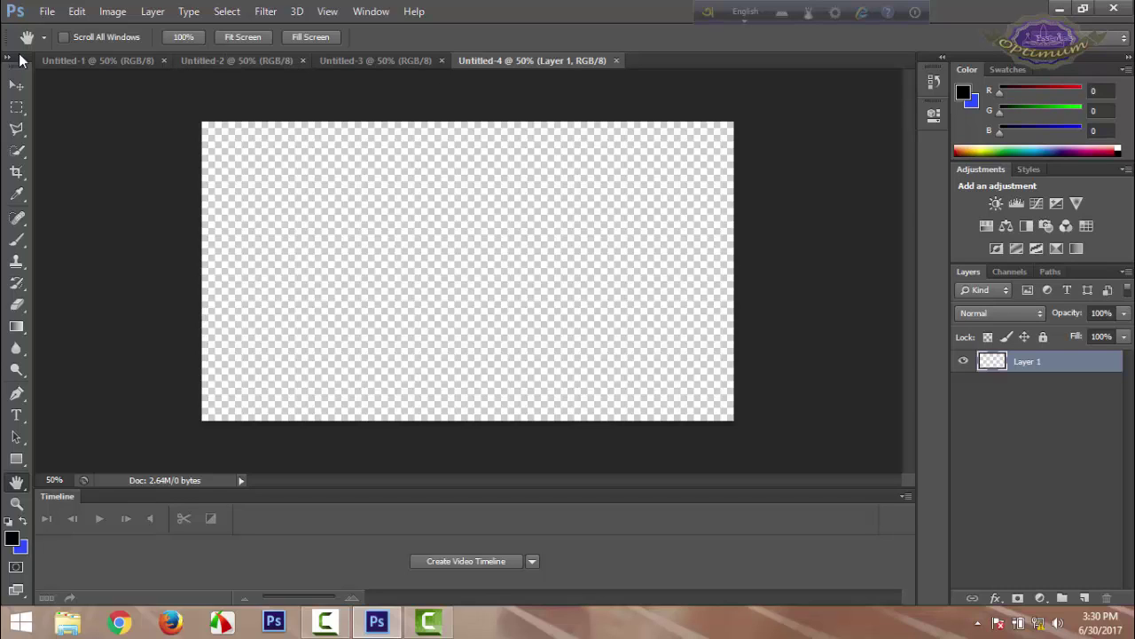
Add the text "Work" near the middle of the white Untitled-1 canvas with the Type tool.
left_click(65, 60)
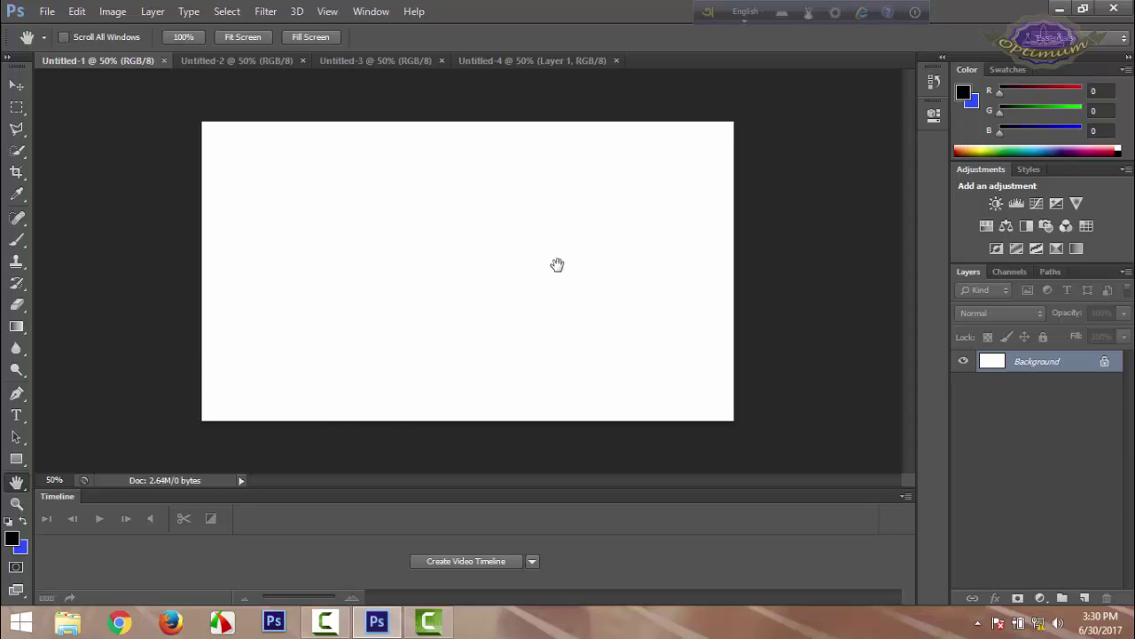
left_click(16, 414)
left_click(462, 257)
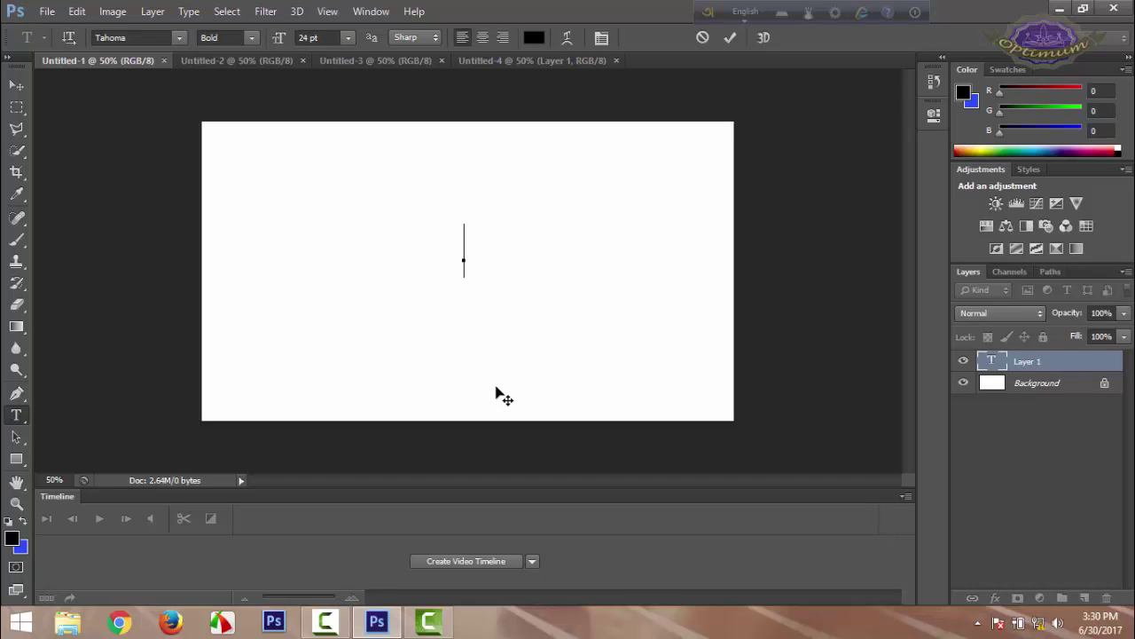
type("Wp")
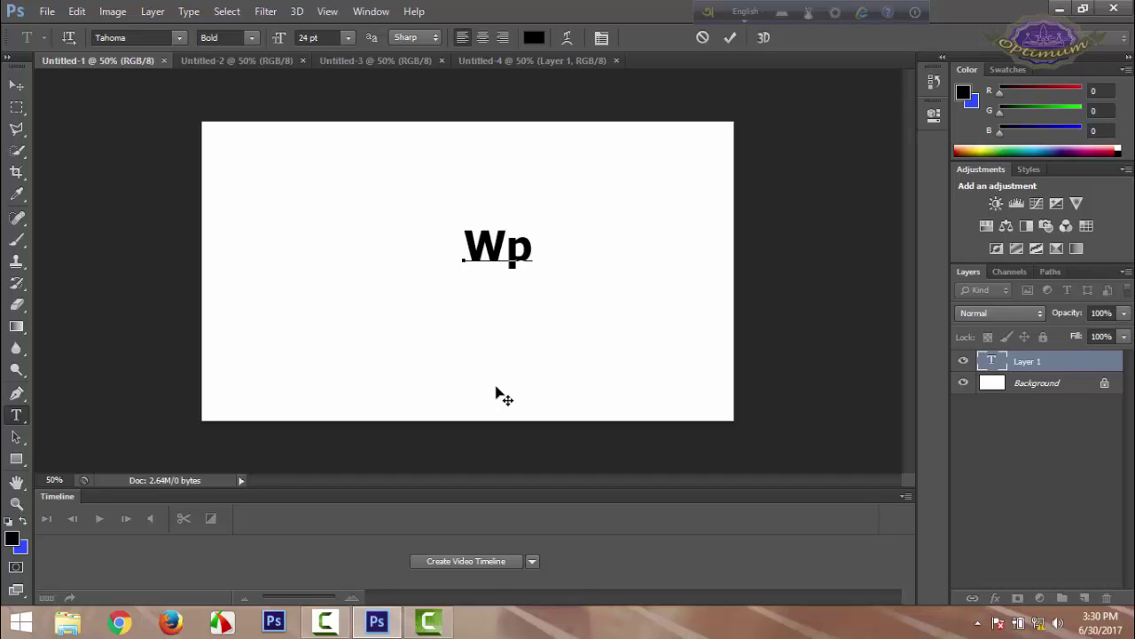
key("BackSpace")
type("ork")
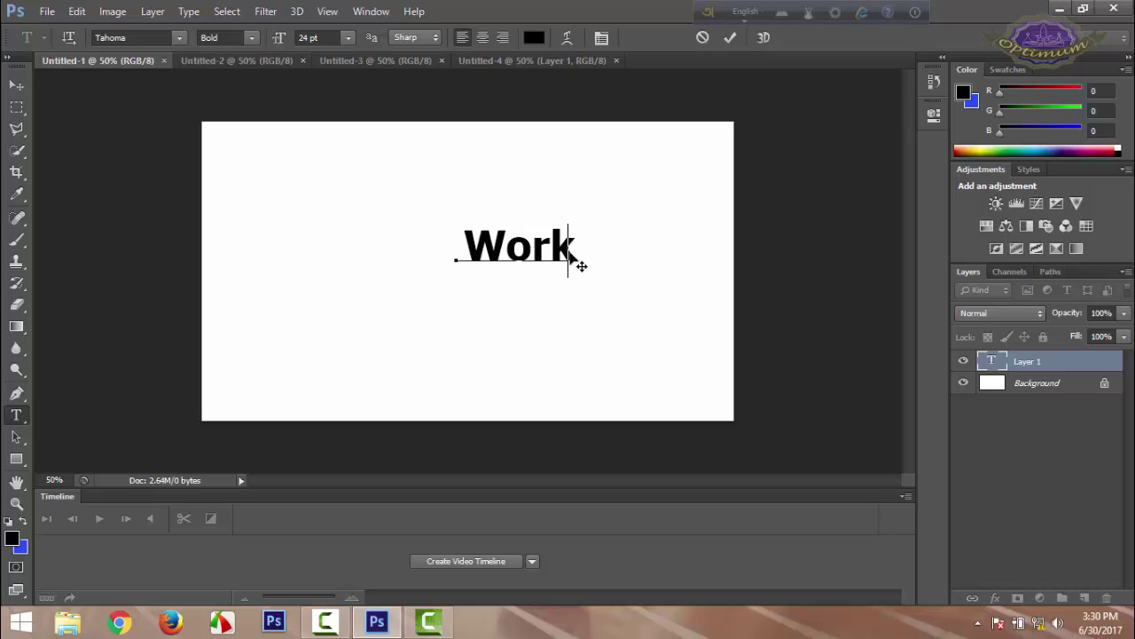
Move the "Work" text slightly below the canvas centre and commit it, staying in Untitled-1.
left_click_drag(579, 256, 550, 258)
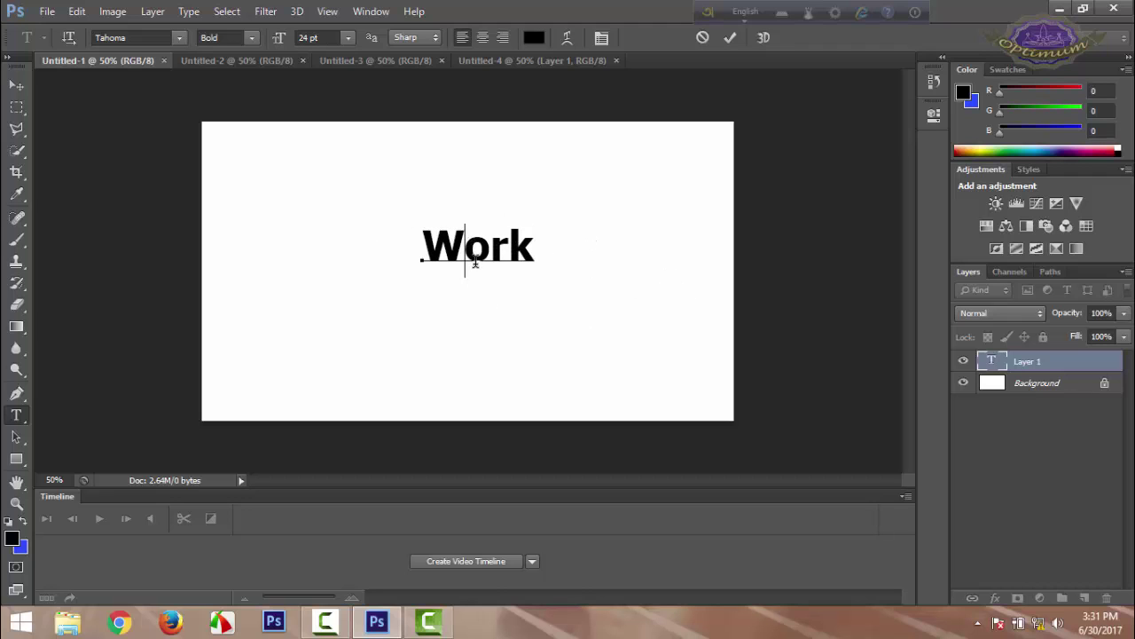
left_click_drag(553, 261, 551, 304)
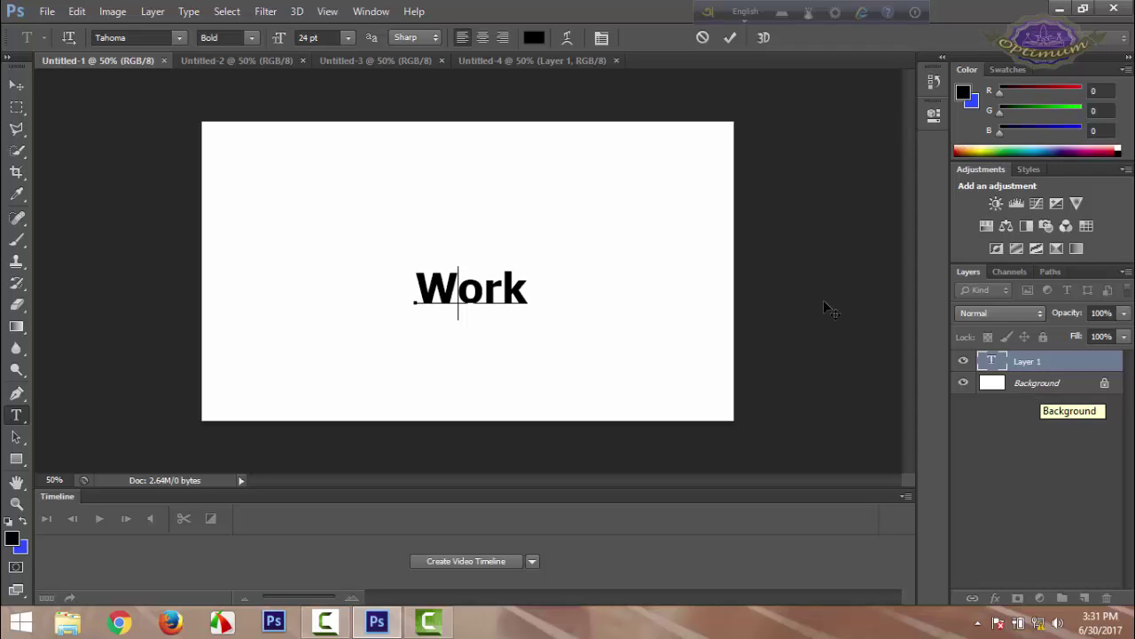
left_click(569, 67)
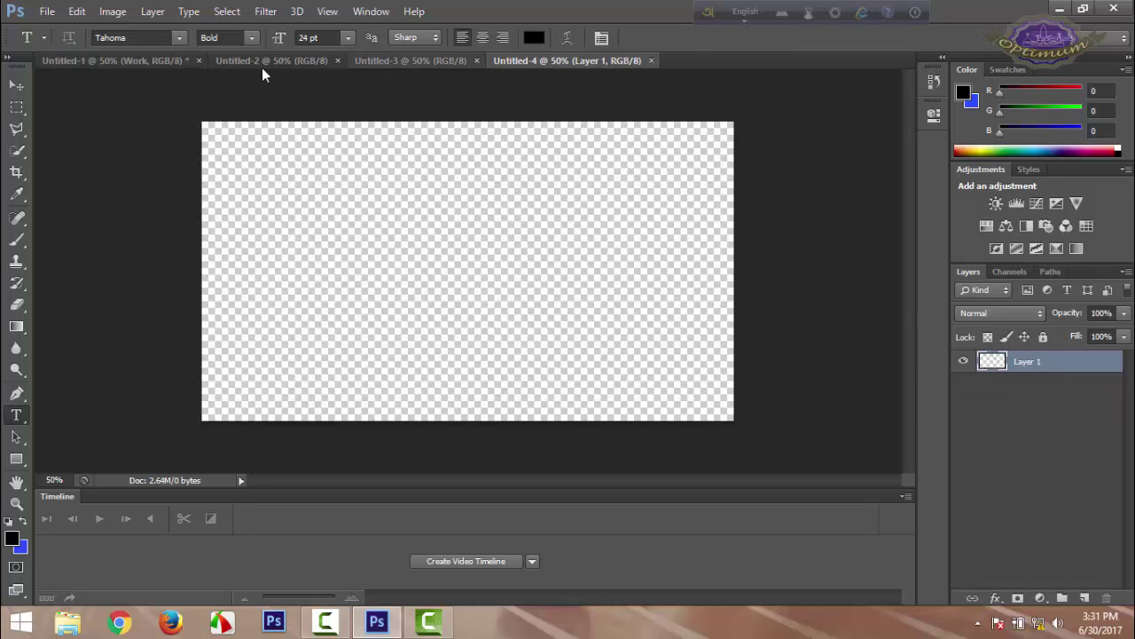
left_click(158, 58)
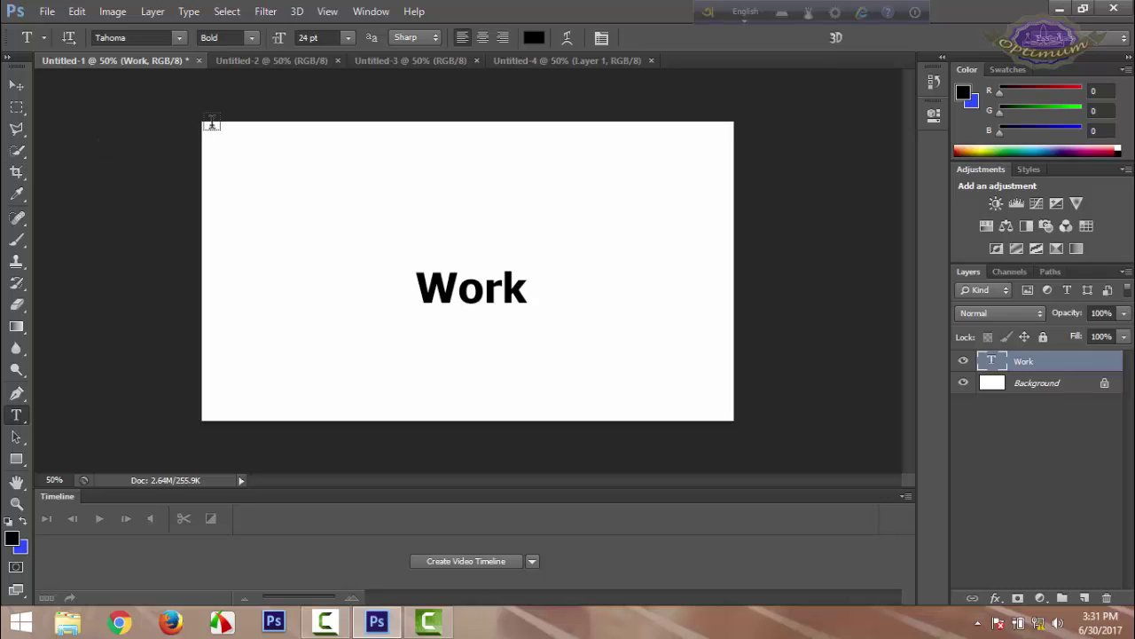
Open the image efz from the Optimum folder.
left_click(47, 12)
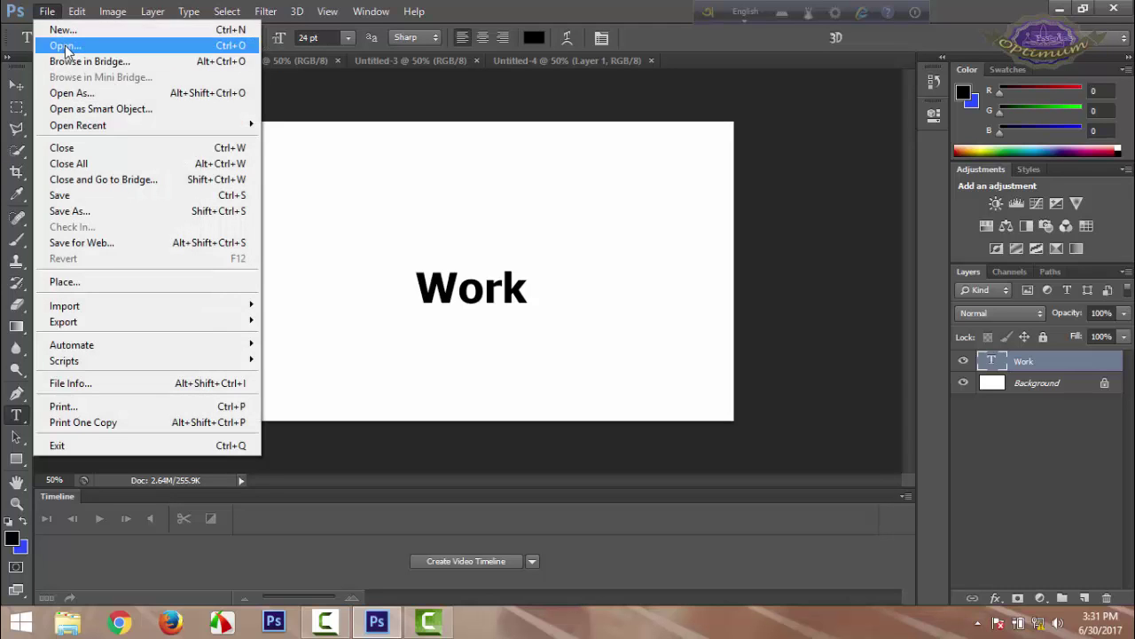
left_click(66, 46)
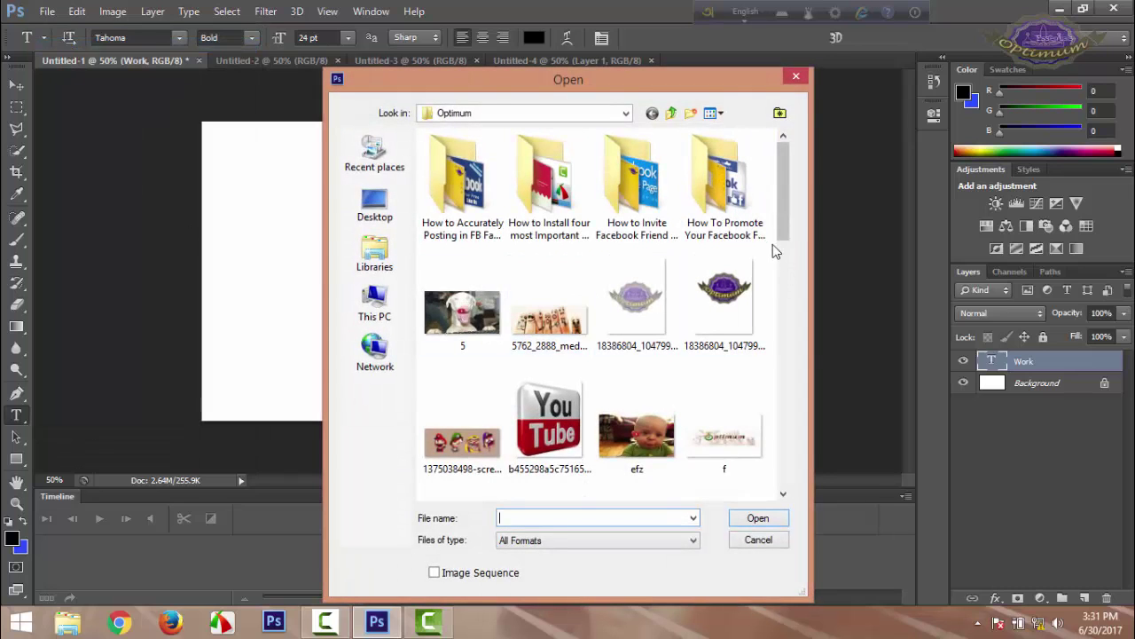
left_click_drag(782, 217, 784, 280)
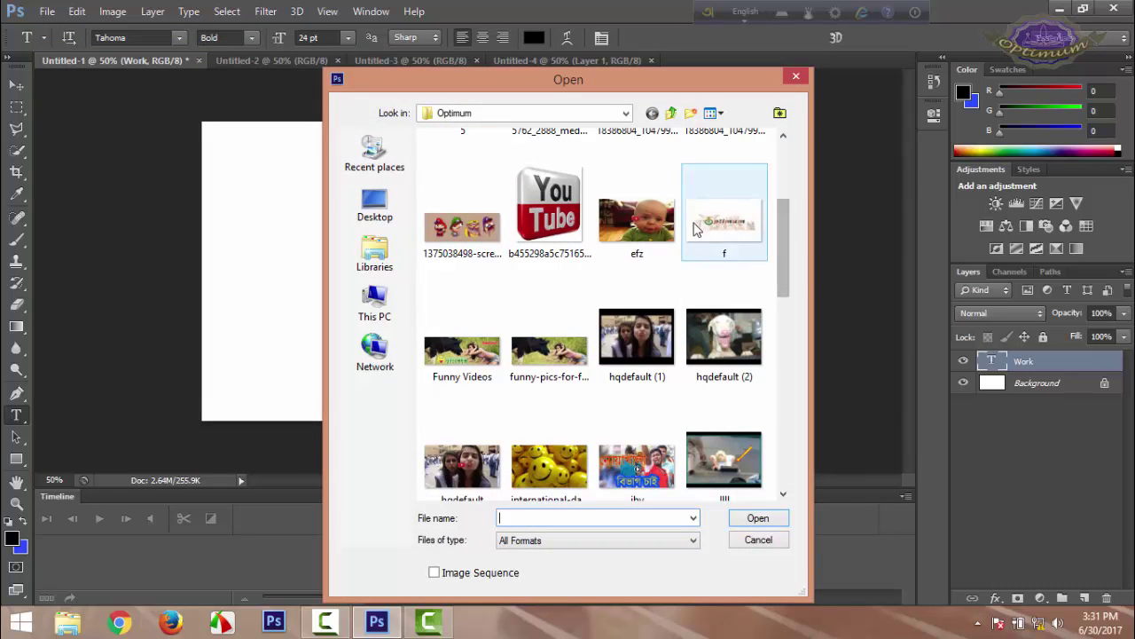
double_click(637, 220)
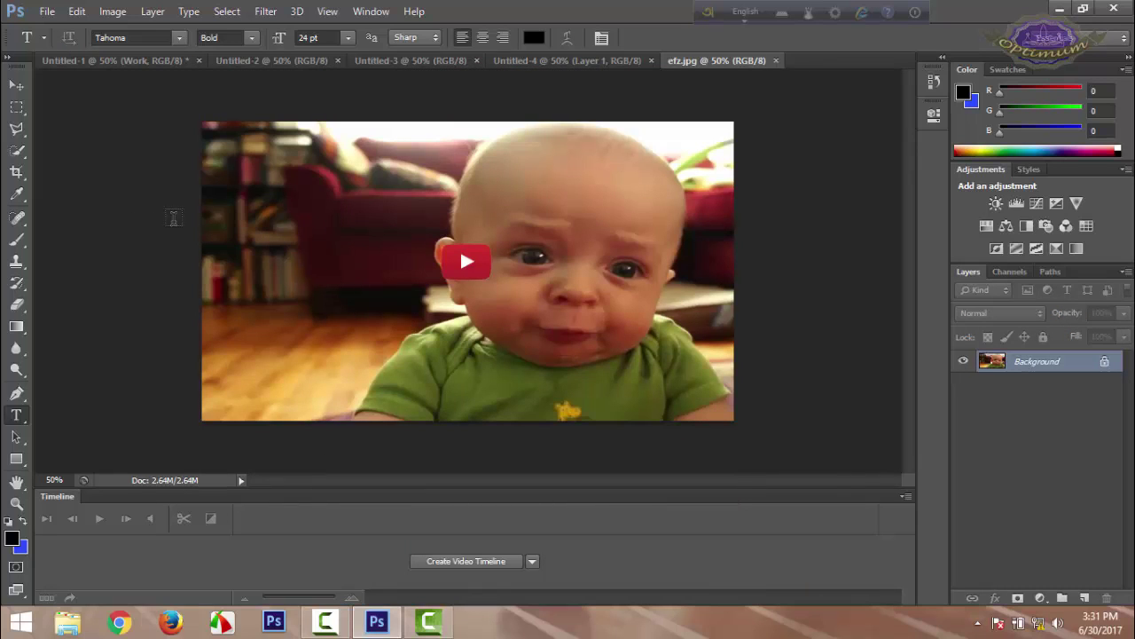
Bring the whole efz.jpg photo into Untitled-1 as a new layer with the Move tool.
left_click(17, 107)
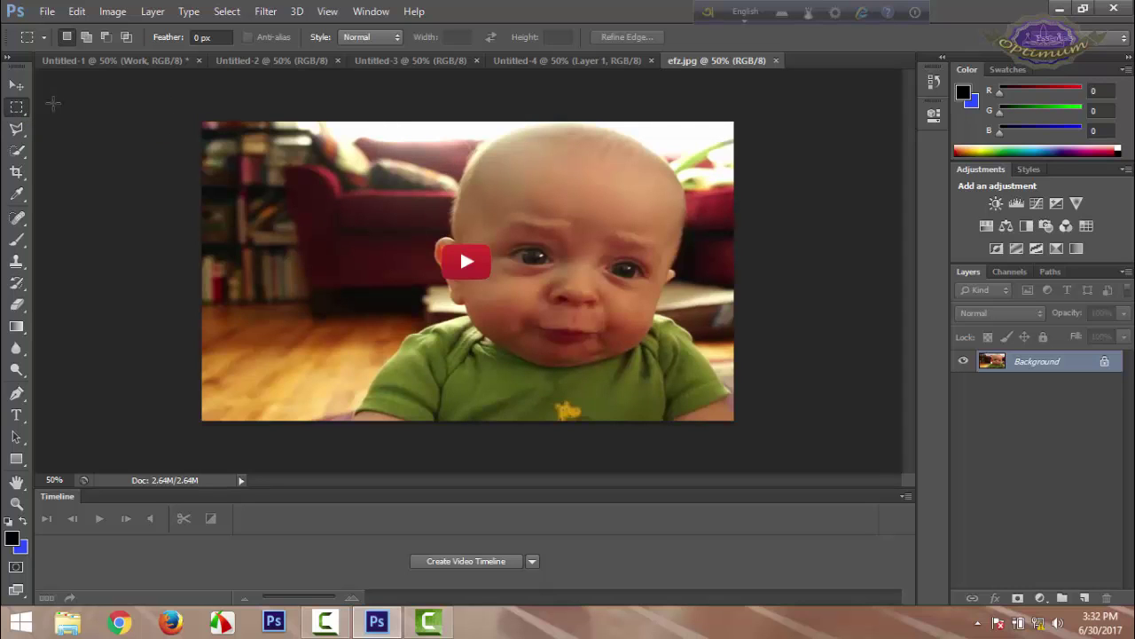
left_click(18, 86)
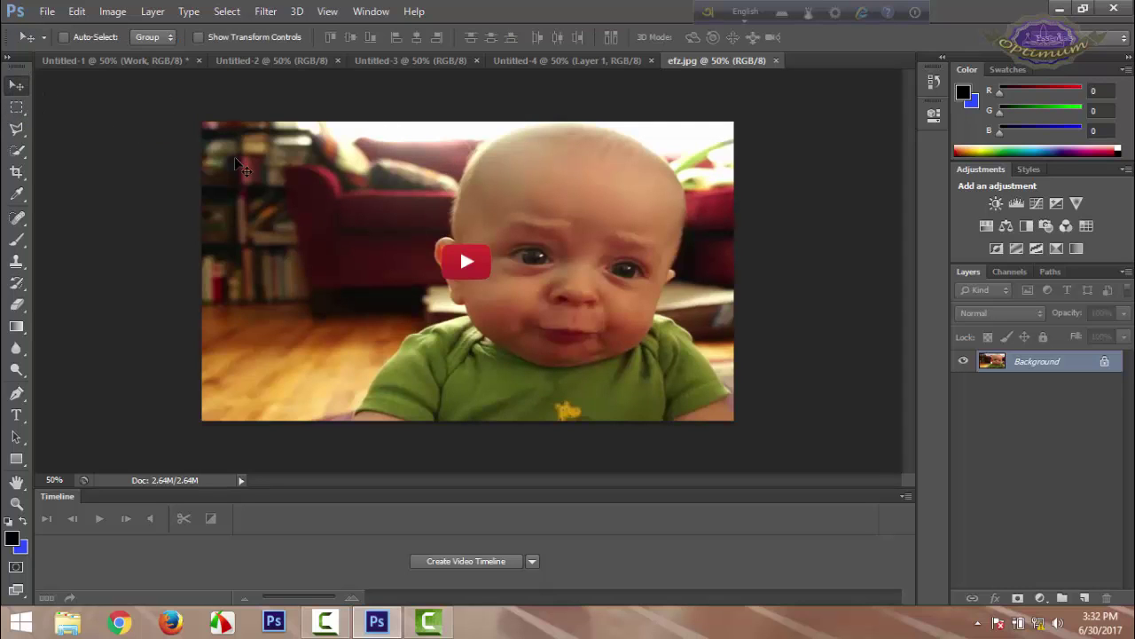
key("ctrl+a")
left_click_drag(232, 158, 588, 415)
left_click_drag(550, 383, 604, 360)
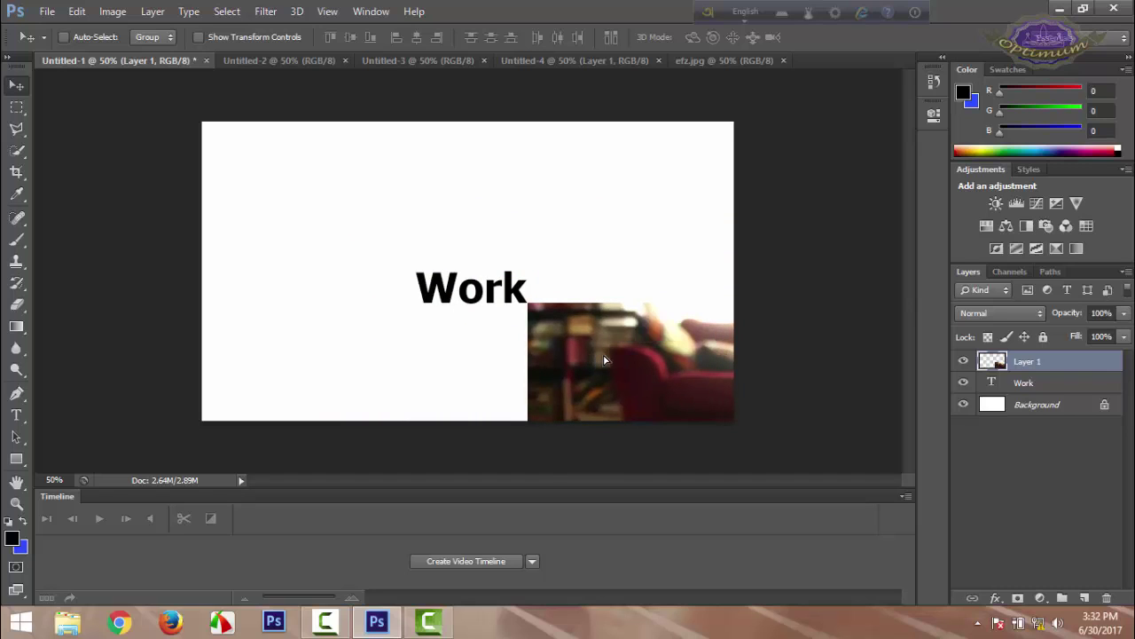
Move the photo layer up and left from the lower-right corner of the canvas so it covers the "Work" text.
mouse_move(579, 361)
left_mouse_down()
mouse_move(450, 281)
mouse_move(573, 367)
left_mouse_up()
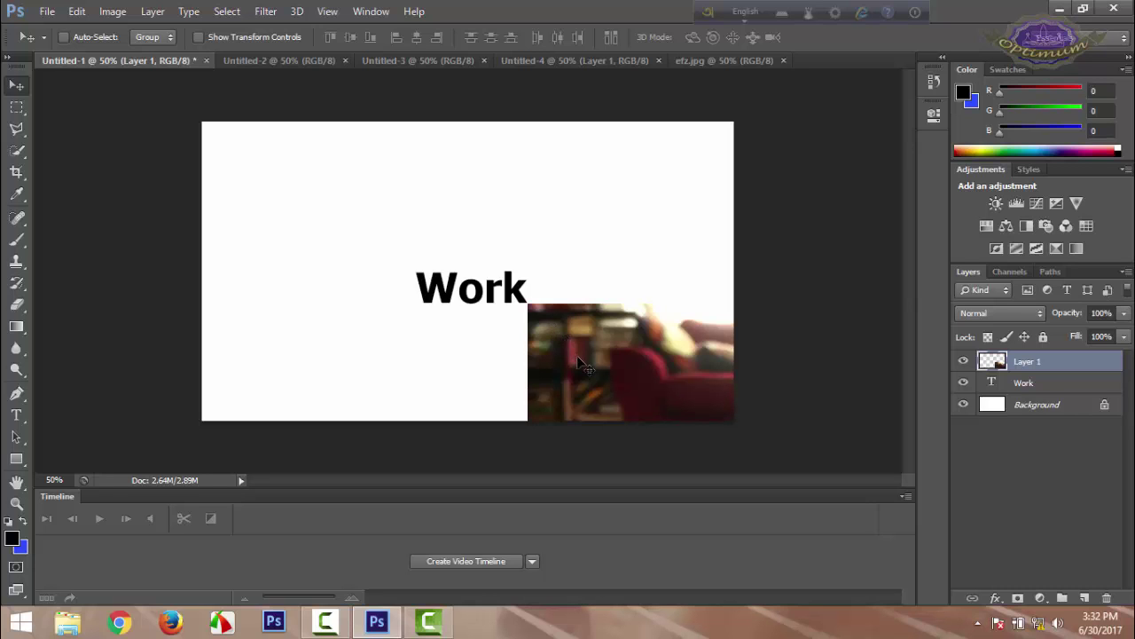
left_click_drag(578, 363, 601, 382)
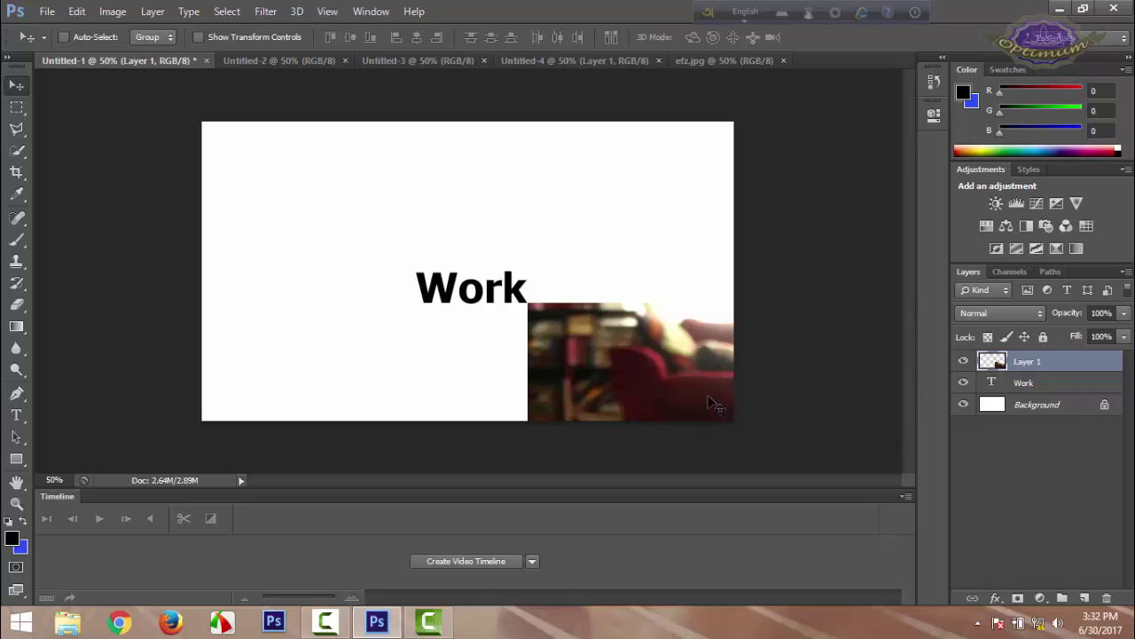
left_click_drag(671, 373, 517, 279)
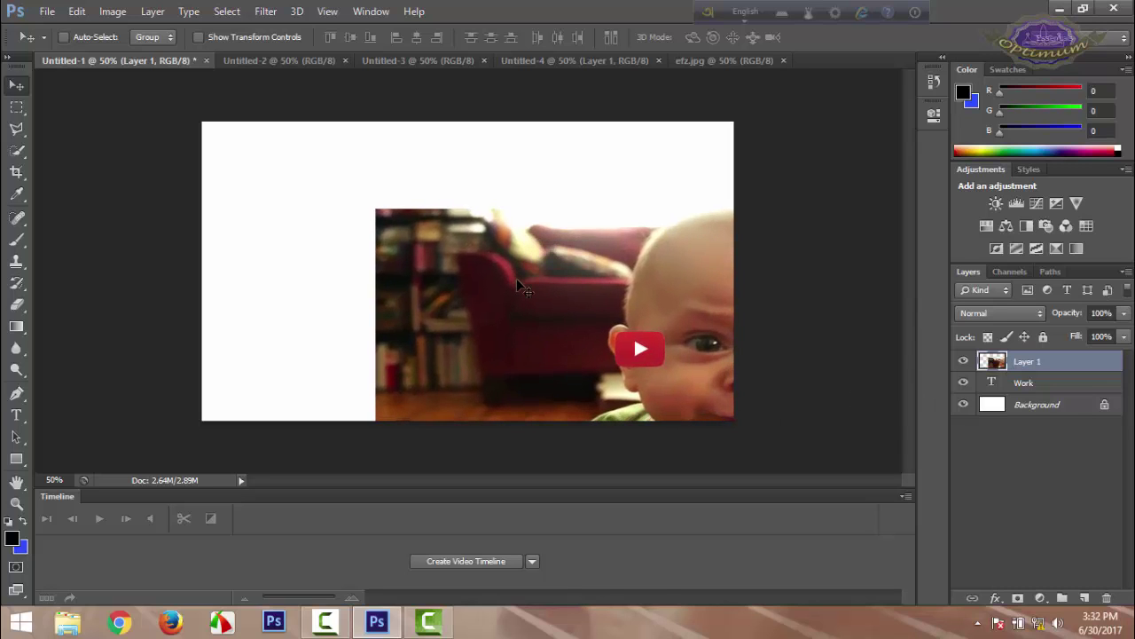
Place the Work layer above the photo layer and move the text over the lower part of the baby's face.
left_click_drag(1067, 391, 1047, 360)
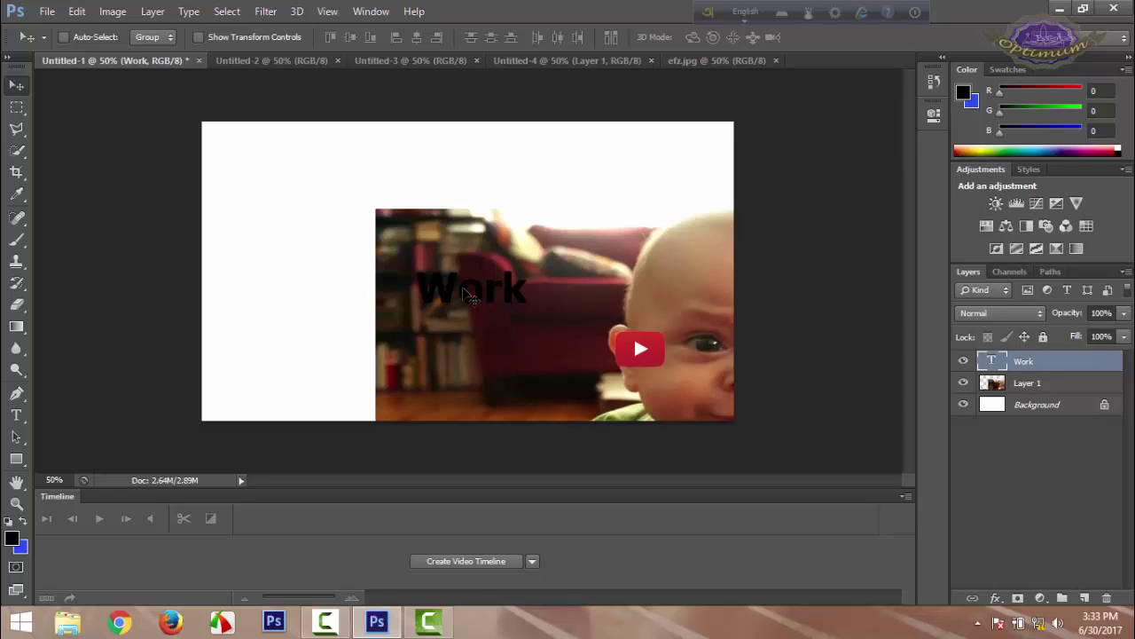
left_click_drag(501, 320, 437, 318)
left_click_drag(571, 288, 699, 300)
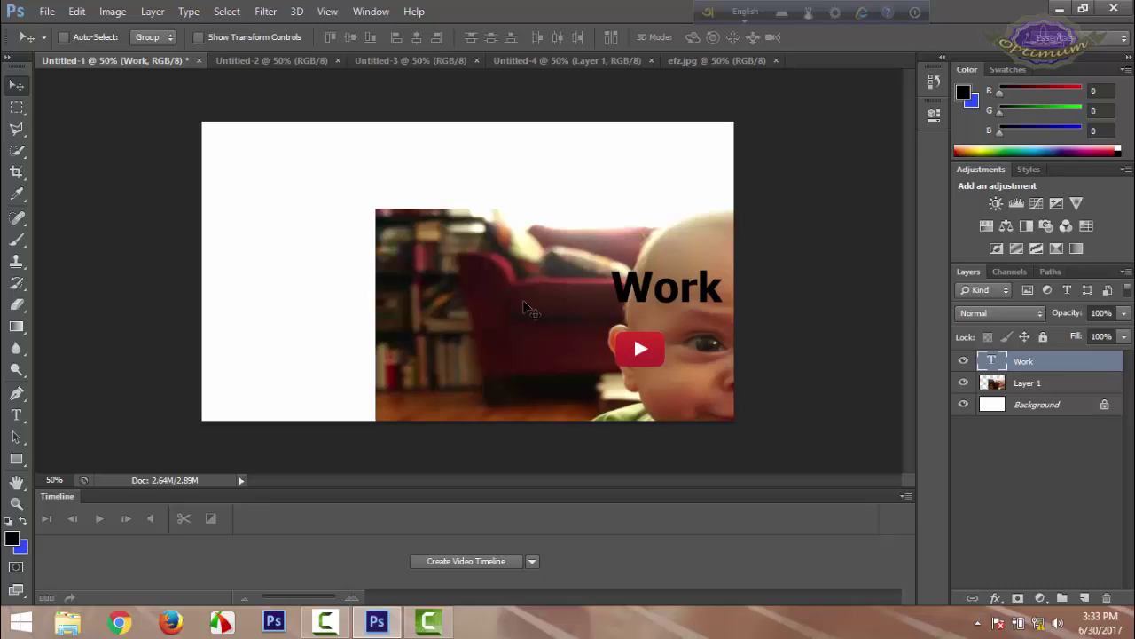
left_click_drag(525, 307, 500, 306)
left_click_drag(461, 338, 417, 338)
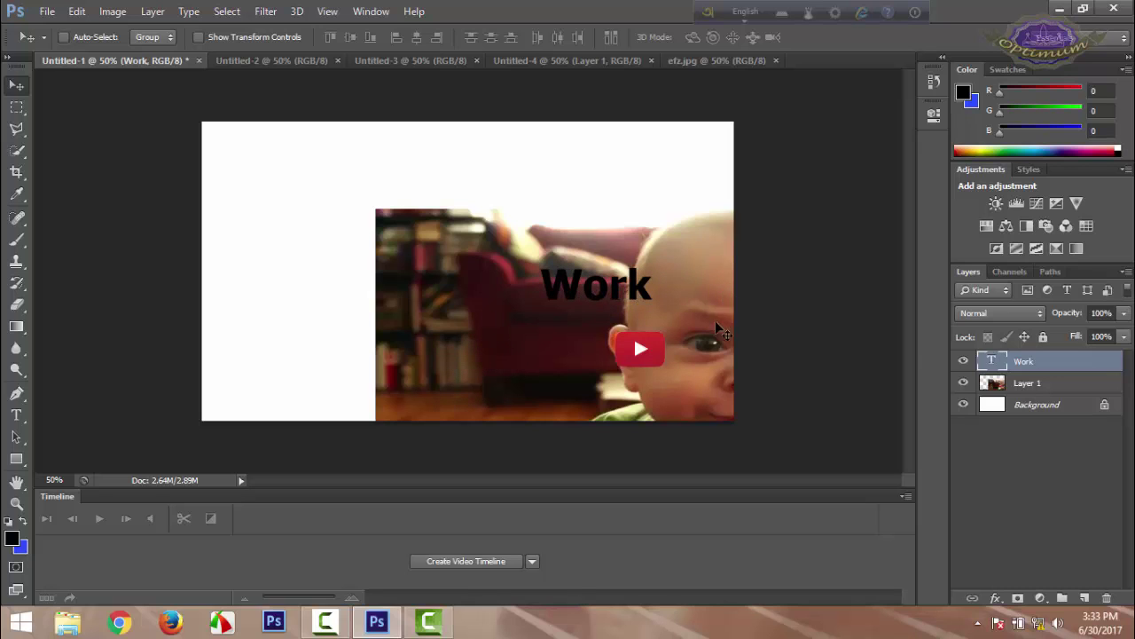
left_click_drag(705, 332, 770, 420)
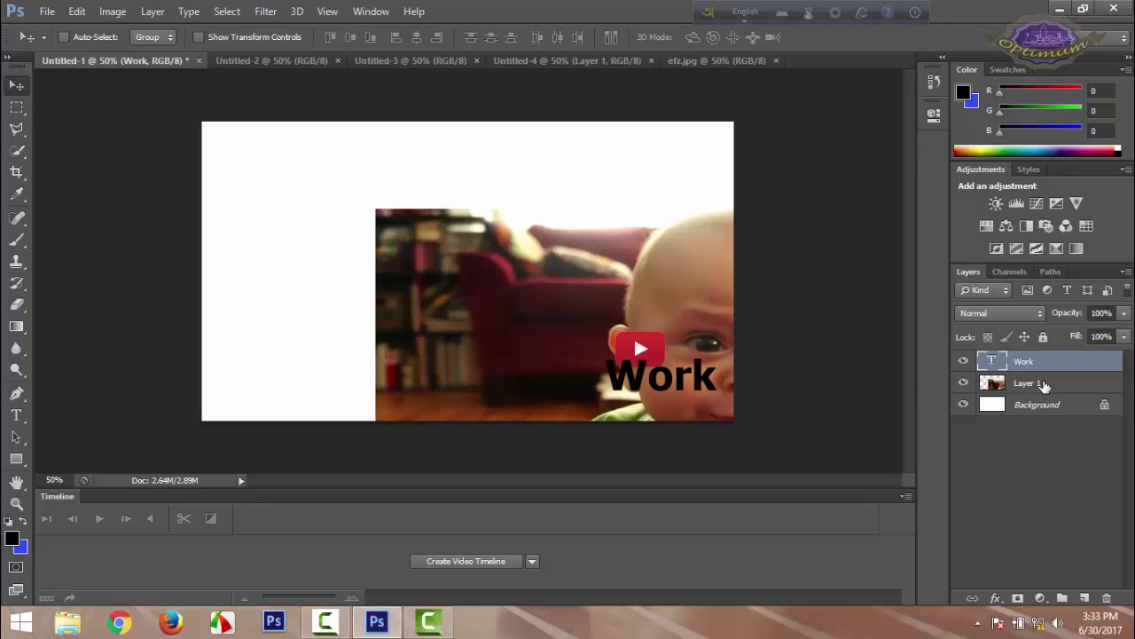
Move the photo on Layer 1 until it fills the whole canvas, and turn on Show Transform Controls.
left_click(1044, 383)
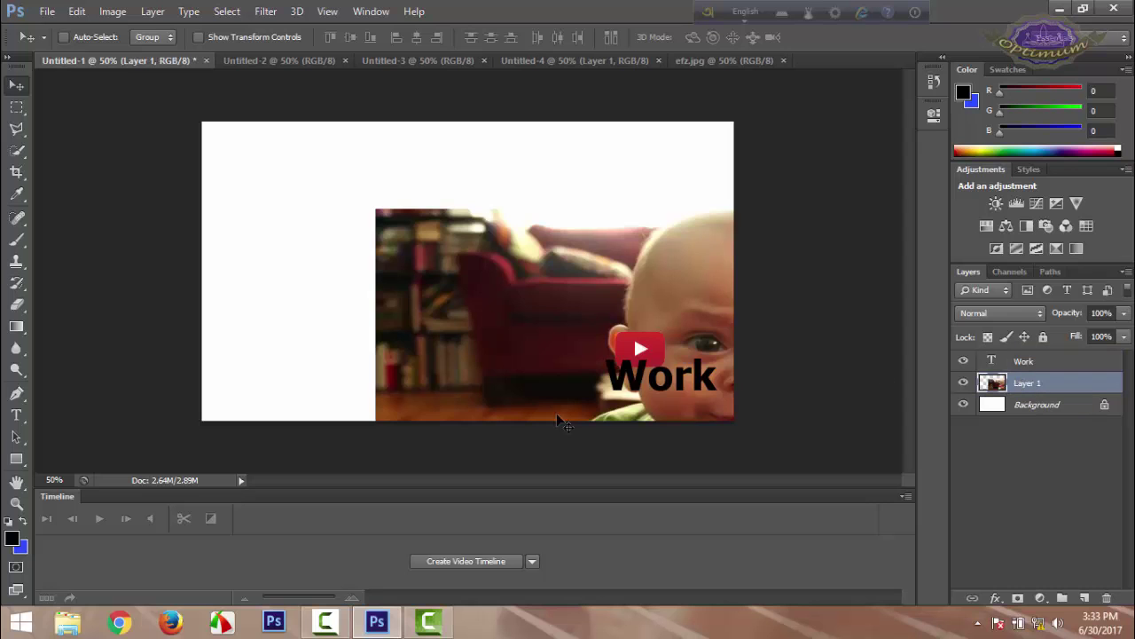
left_click_drag(639, 391, 483, 333)
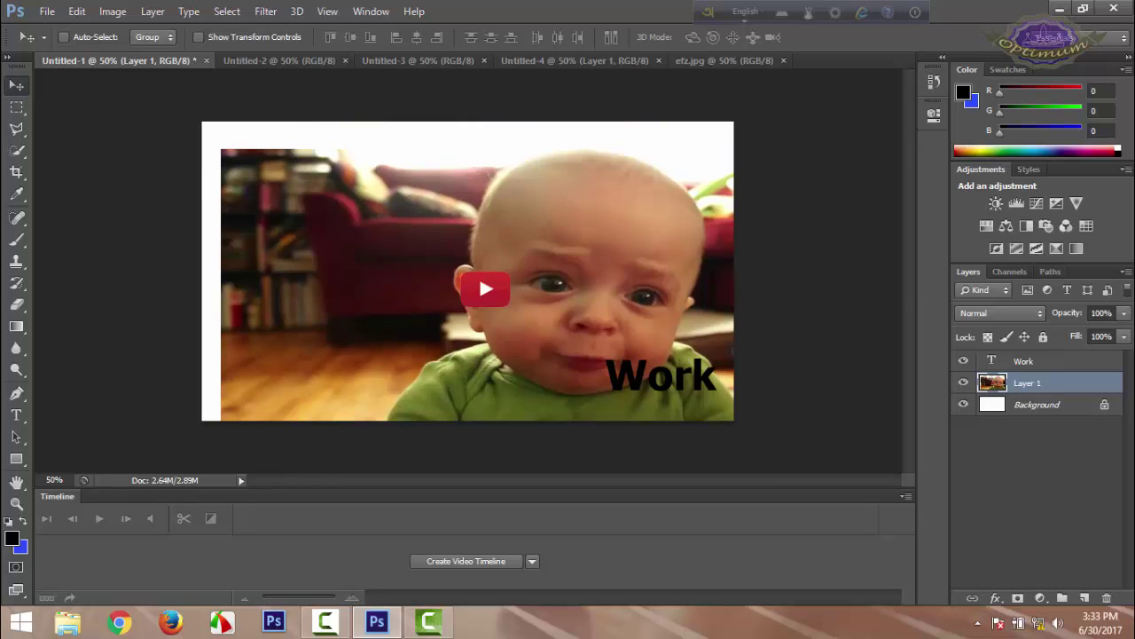
left_click(16, 106)
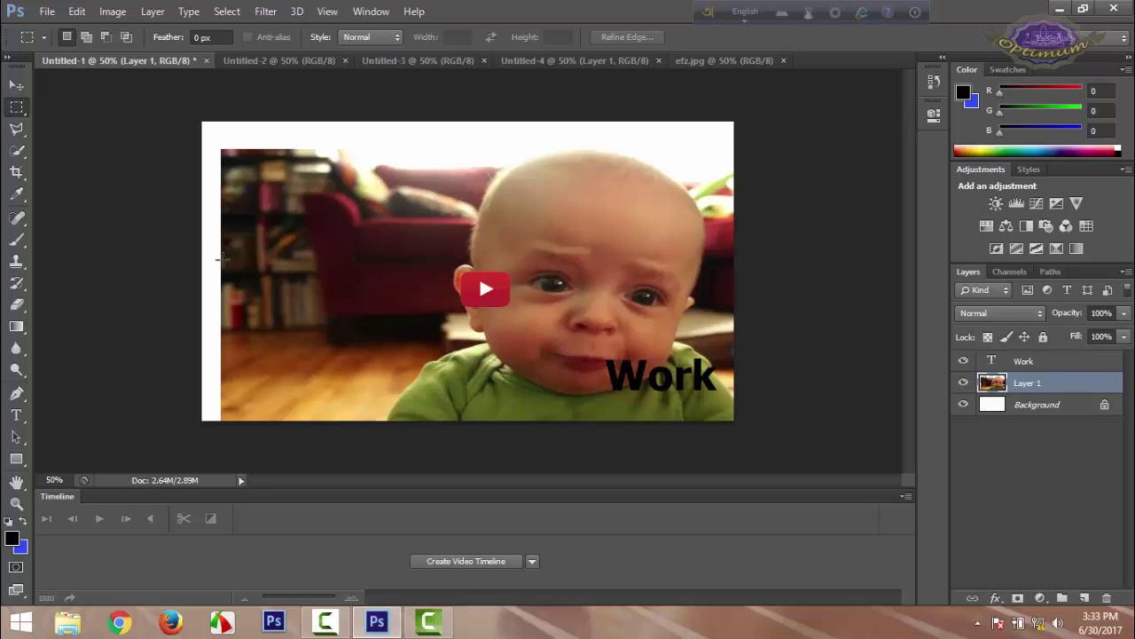
left_click(16, 129)
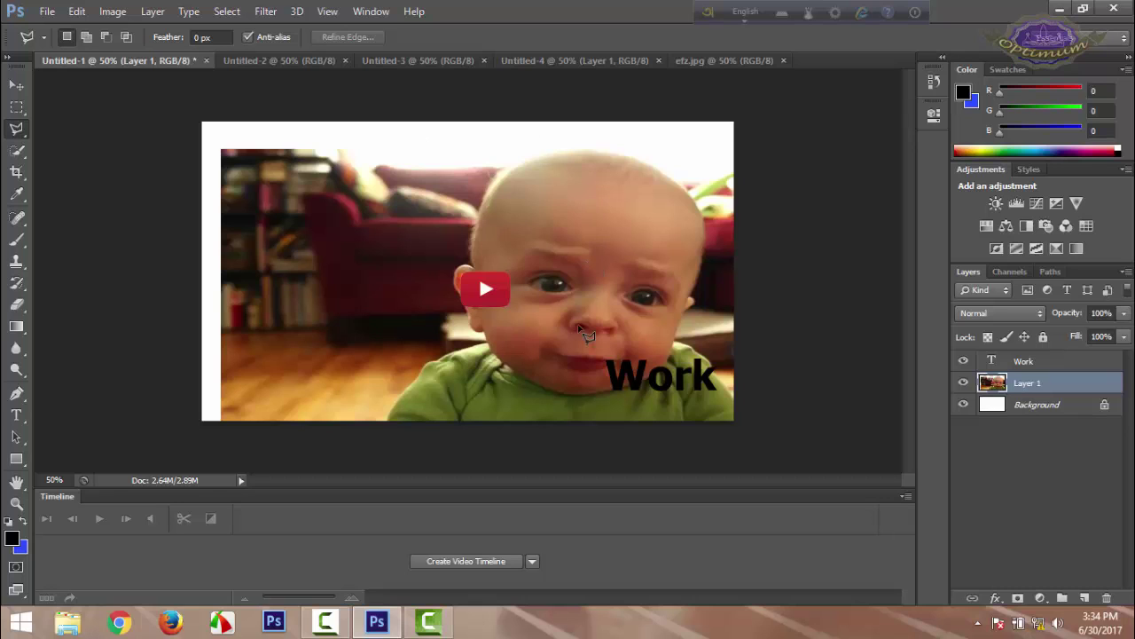
left_click(14, 86)
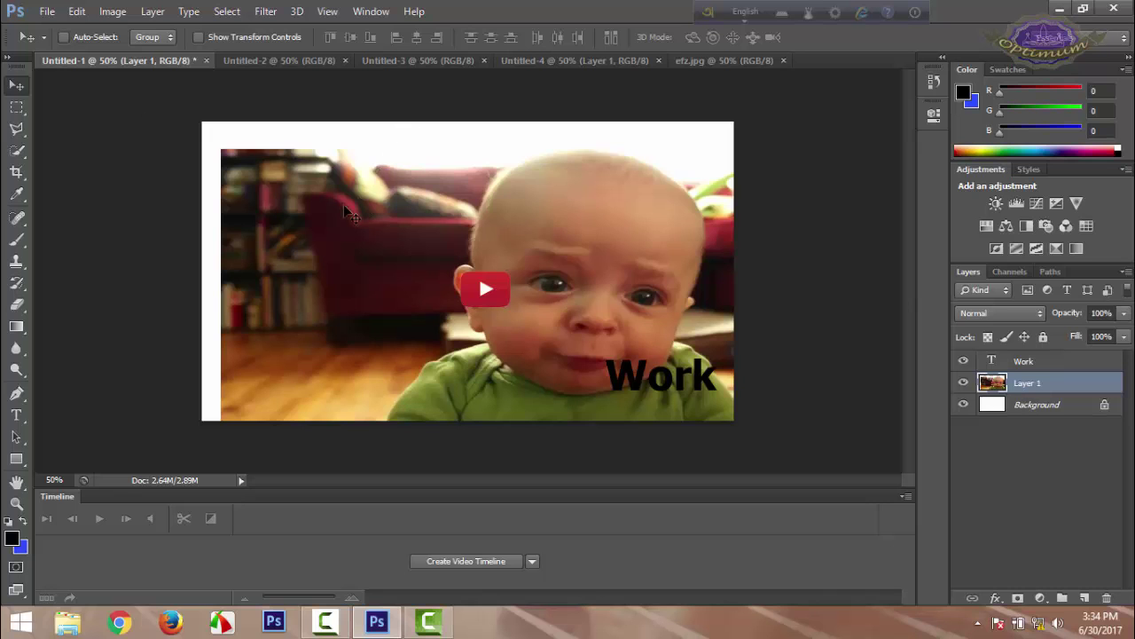
mouse_move(289, 216)
left_mouse_down()
mouse_move(426, 260)
mouse_move(442, 292)
mouse_move(355, 293)
mouse_move(292, 341)
mouse_move(290, 181)
mouse_move(282, 194)
mouse_move(292, 195)
left_mouse_up()
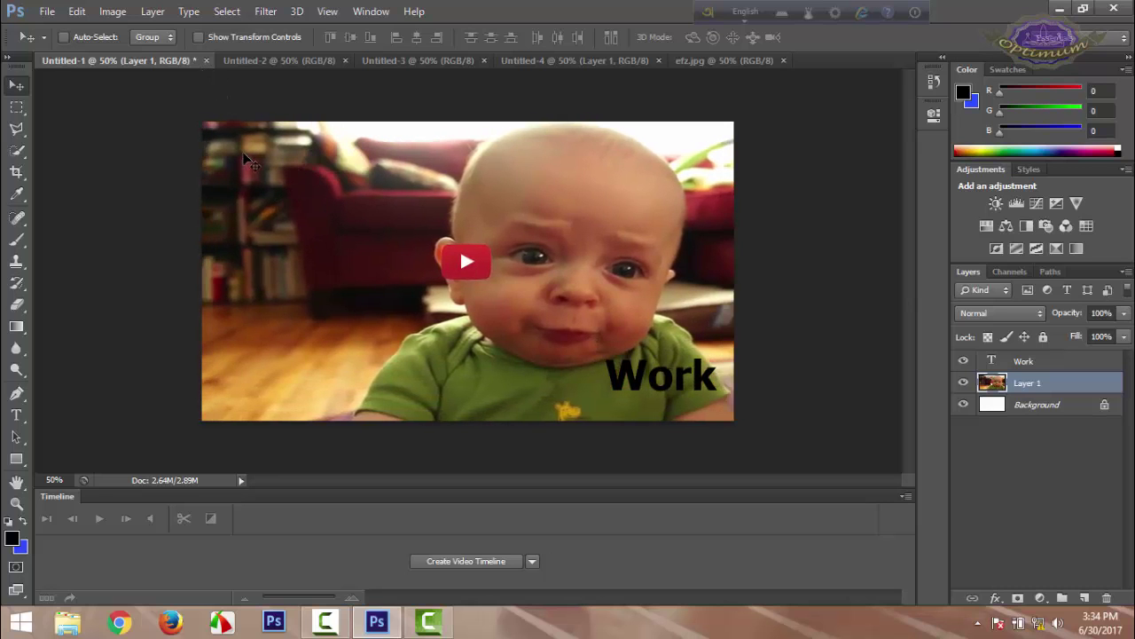
mouse_move(347, 221)
left_mouse_down()
mouse_move(390, 259)
mouse_move(348, 196)
mouse_move(336, 217)
mouse_move(344, 222)
left_mouse_up()
left_click(218, 37)
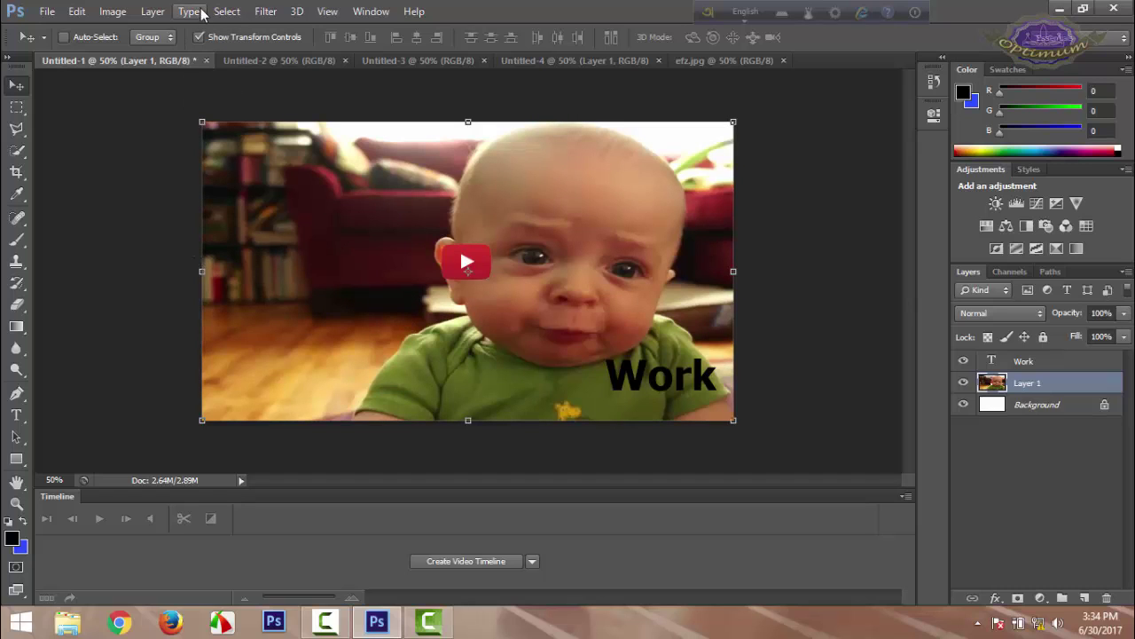
Narrow the Layer 1 photo about its centre to 27.66% width with the transform controls, keeping its full height.
left_click(198, 37)
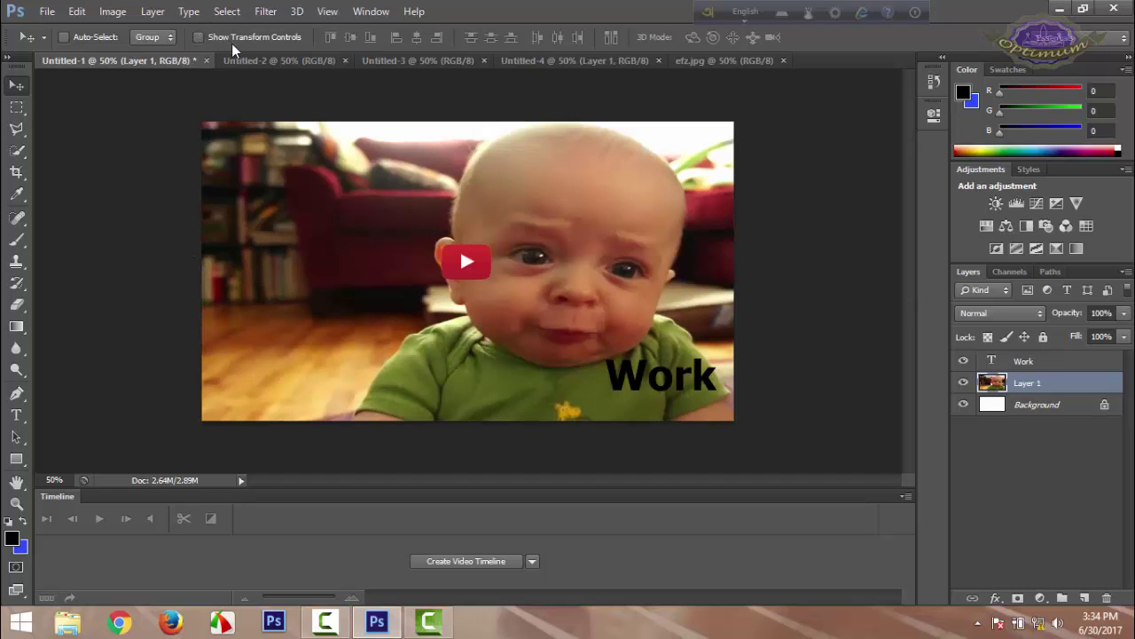
left_click(255, 37)
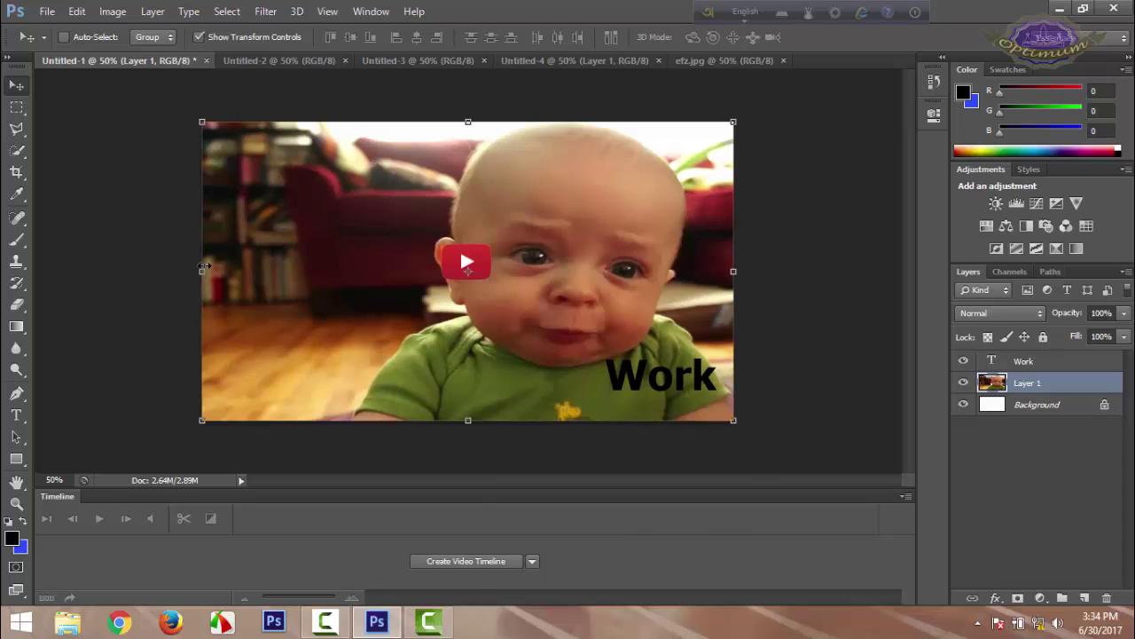
left_click_drag(203, 269, 439, 259)
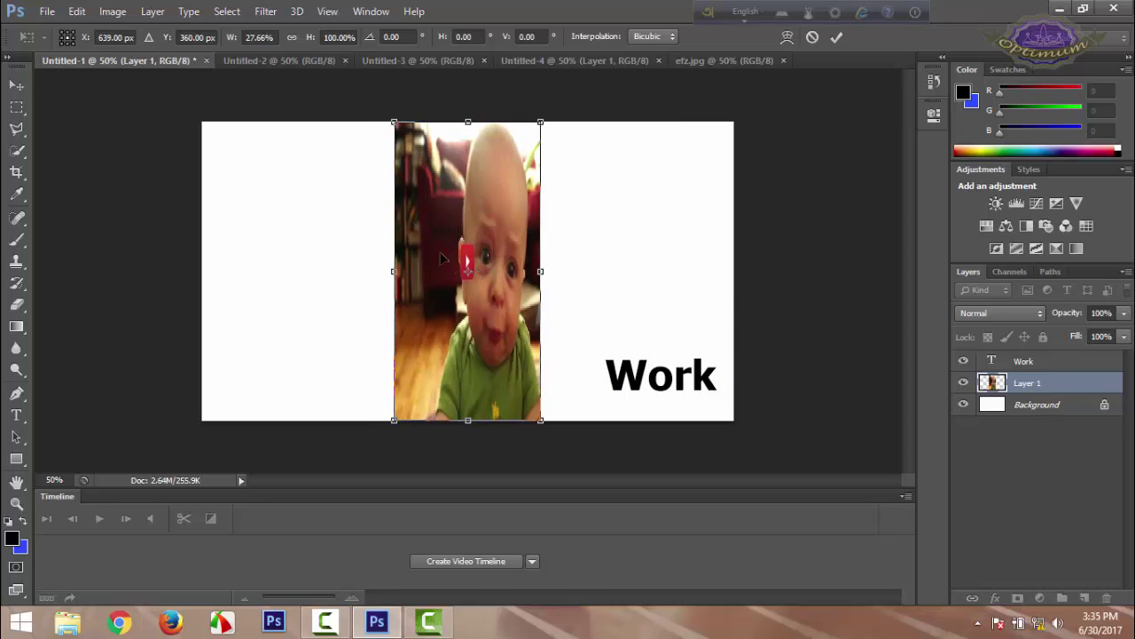
Shift the narrowed photo horizontally to X 649 px, apply the transform, and turn off Show Transform Controls.
mouse_move(403, 266)
left_mouse_down()
mouse_move(349, 266)
mouse_move(476, 263)
mouse_move(420, 262)
left_mouse_up()
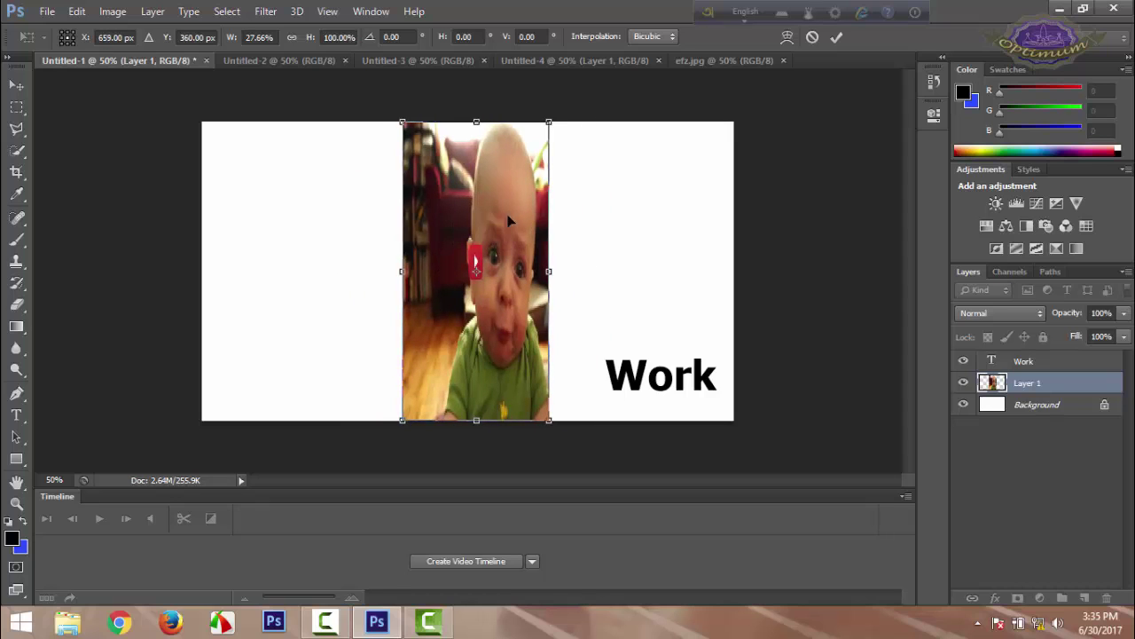
mouse_move(491, 285)
left_mouse_down()
mouse_move(513, 285)
mouse_move(487, 282)
left_mouse_up()
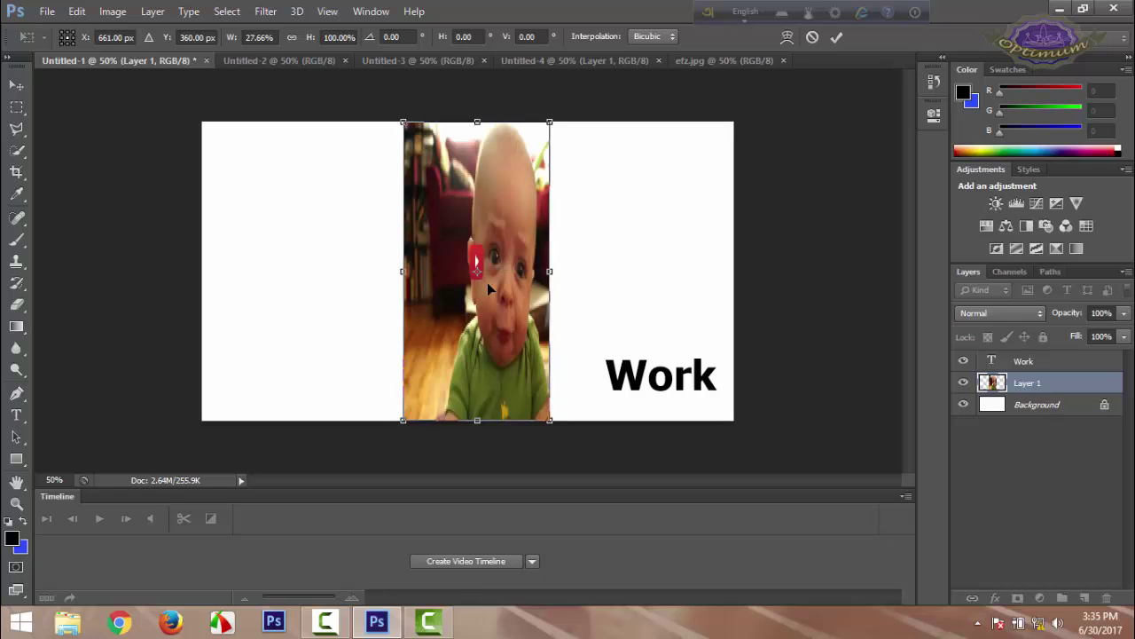
mouse_move(499, 277)
left_mouse_down()
mouse_move(474, 277)
mouse_move(494, 275)
left_mouse_up()
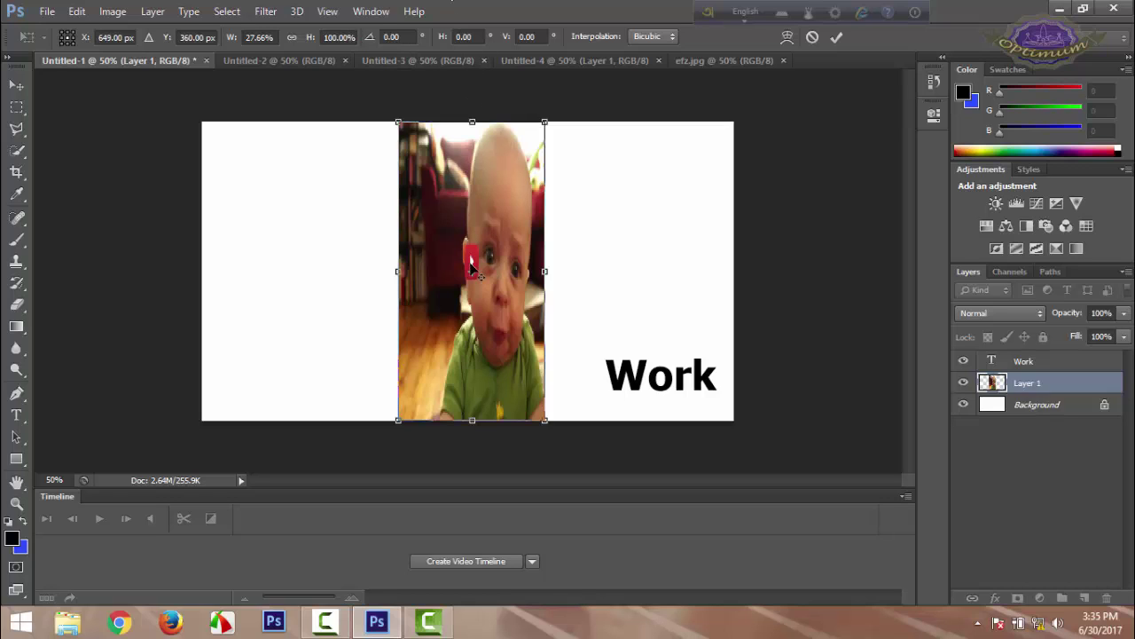
key("Return")
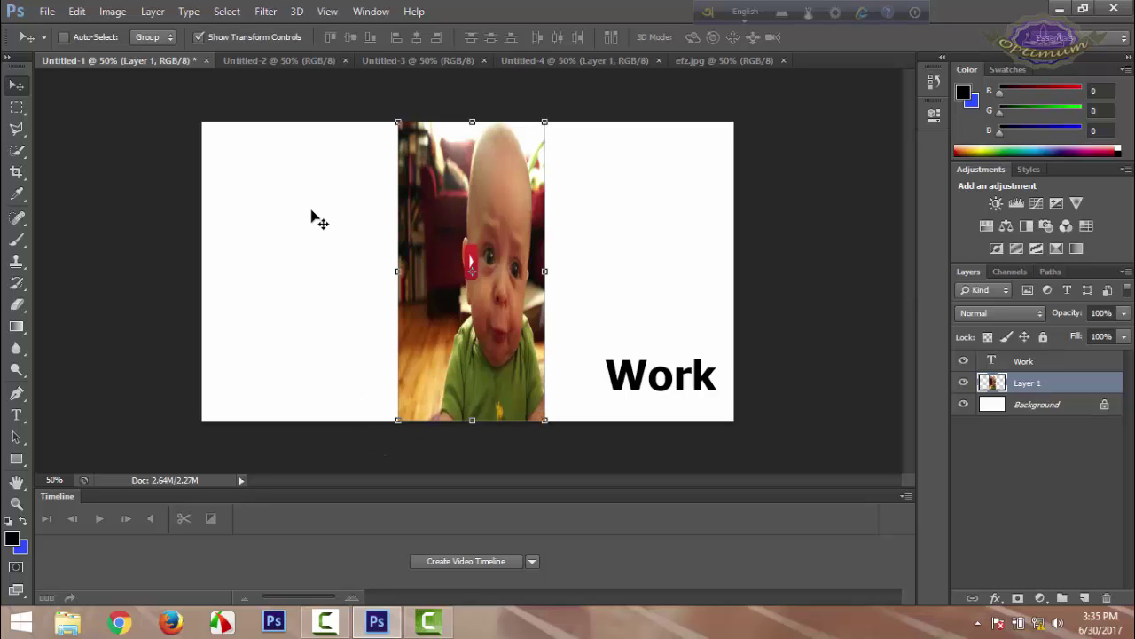
left_click(199, 36)
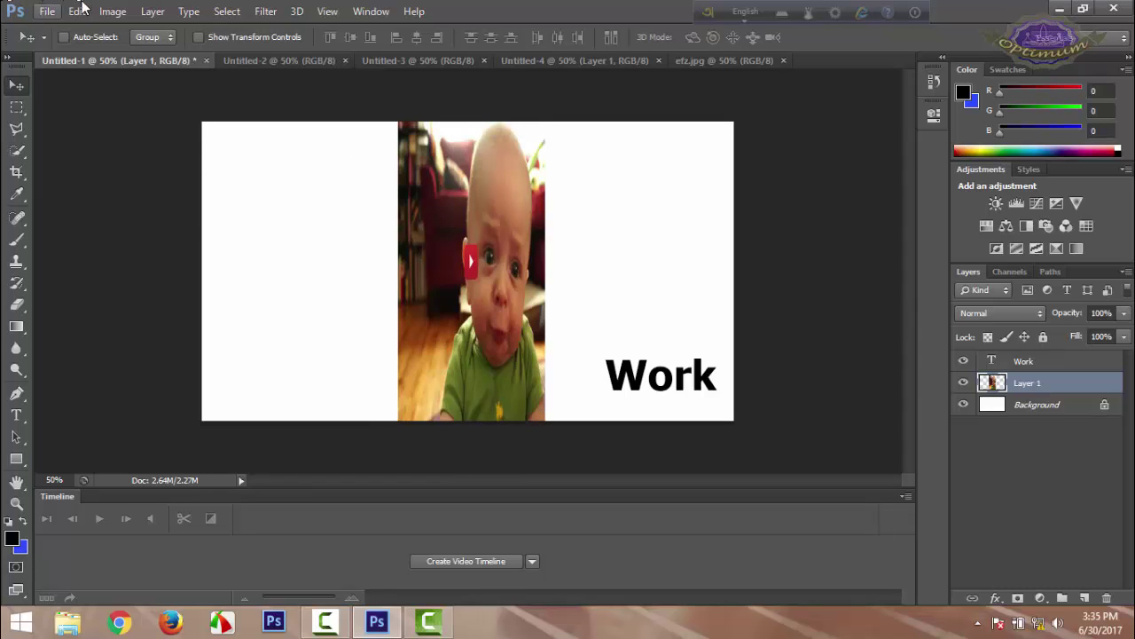
Open the winking emoji image unnamed.png from the Optimum folder.
left_click(46, 11)
left_click(67, 45)
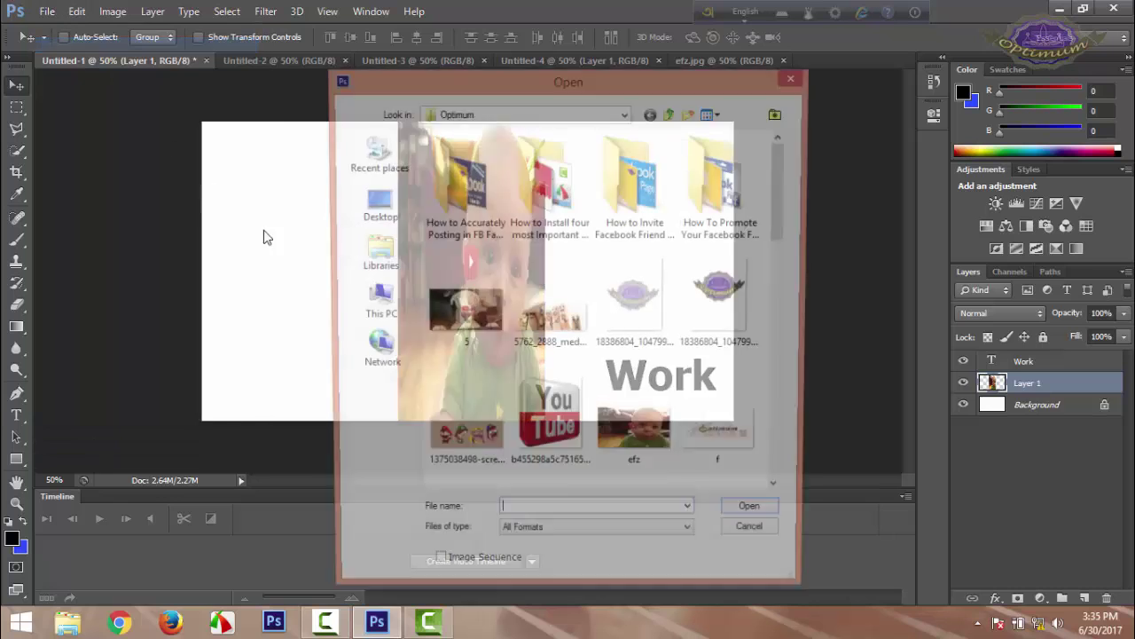
left_click(552, 318)
scroll(562, 337, "down", 5)
scroll(562, 338, "up", 1)
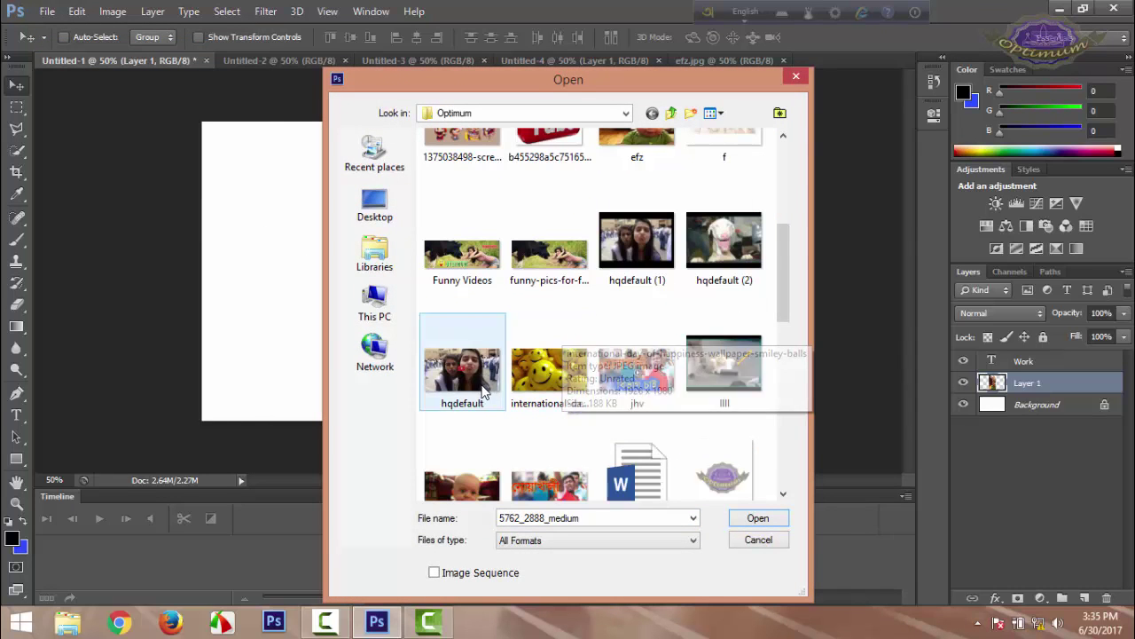
scroll(621, 346, "down", 8)
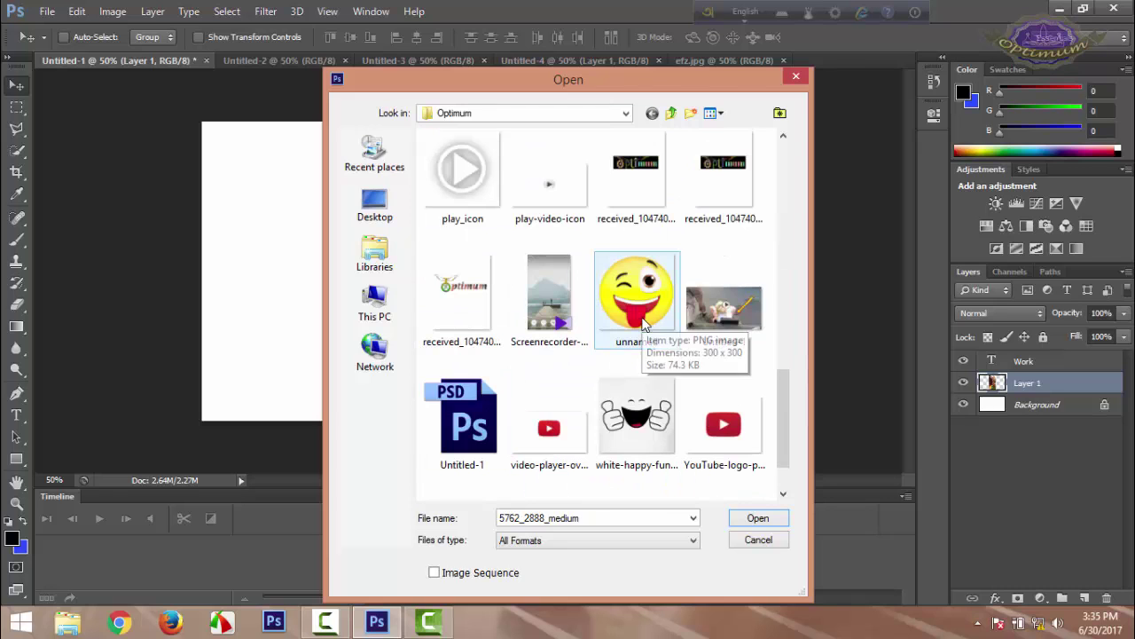
double_click(644, 326)
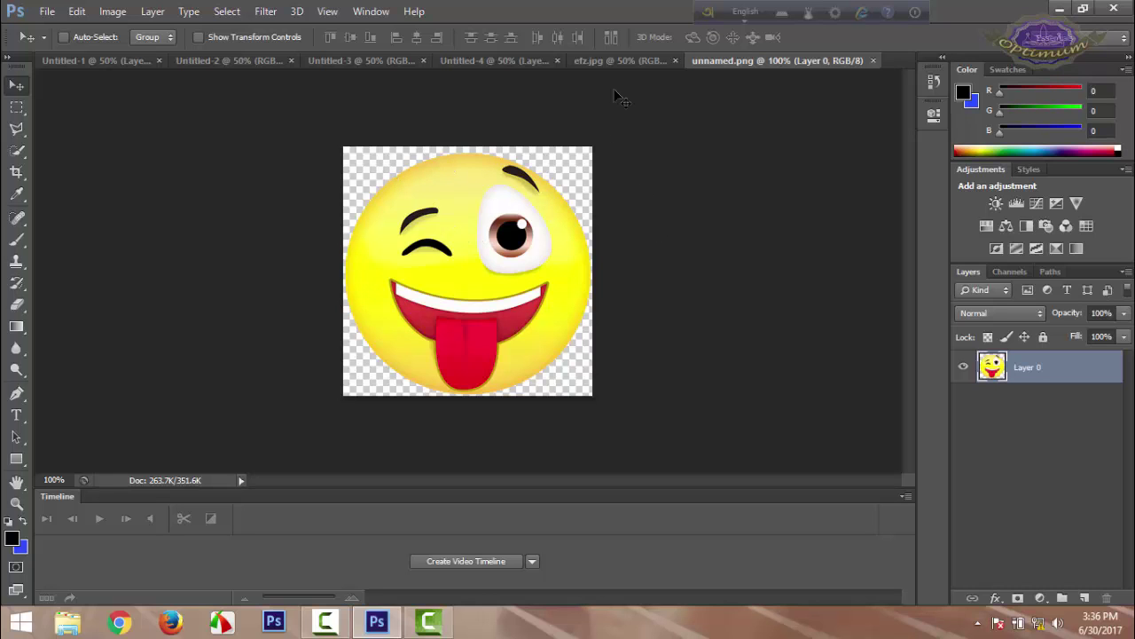
Bring the emoji from unnamed.png into Untitled-1 as a new layer and place it overlapping the lower left edge of the baby photo.
left_click(585, 60)
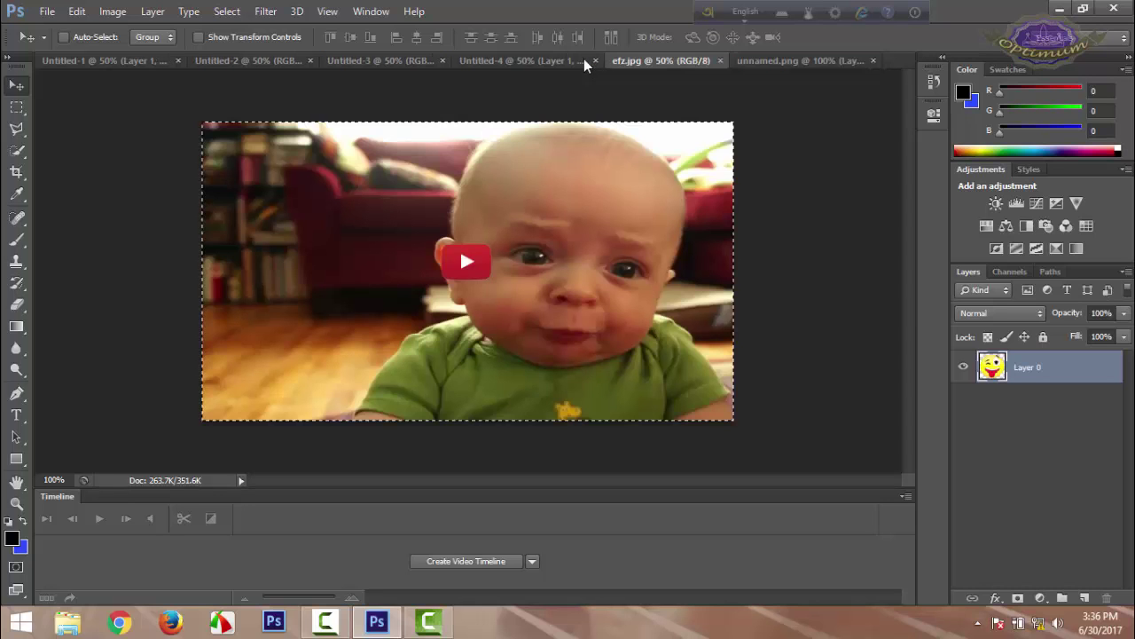
left_click(524, 64)
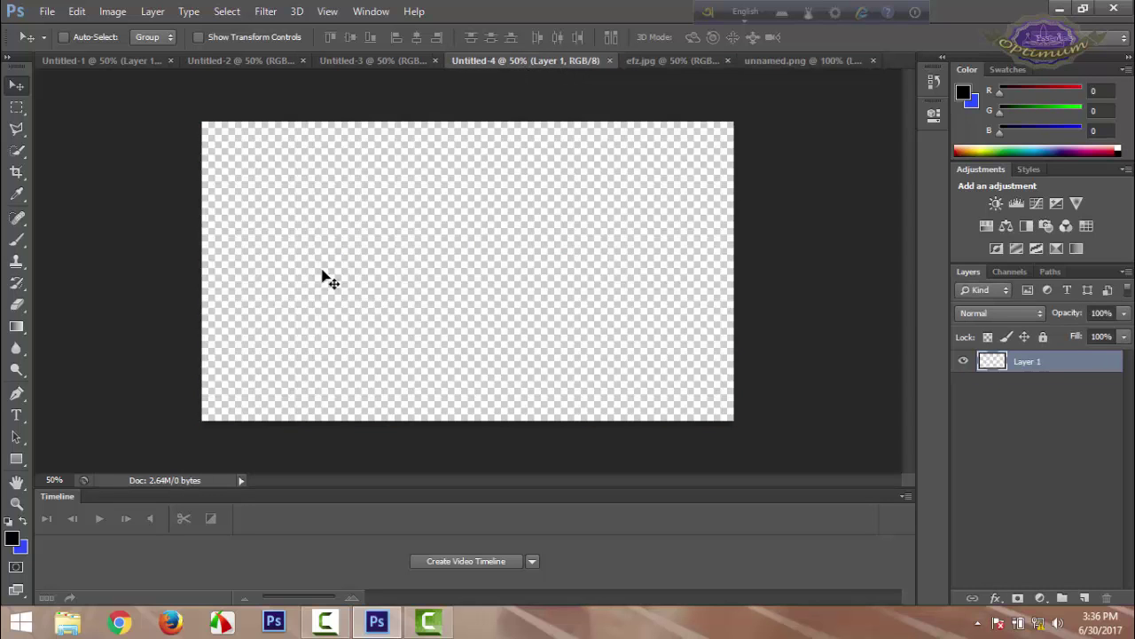
left_click(767, 61)
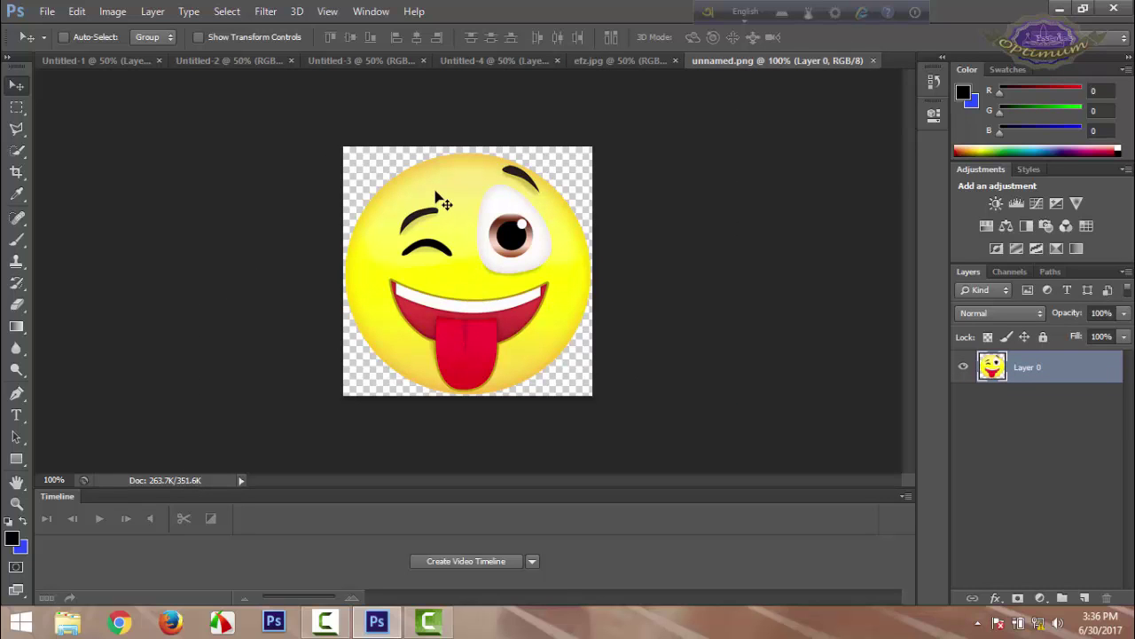
left_click_drag(436, 196, 289, 182)
left_click_drag(325, 241, 535, 314)
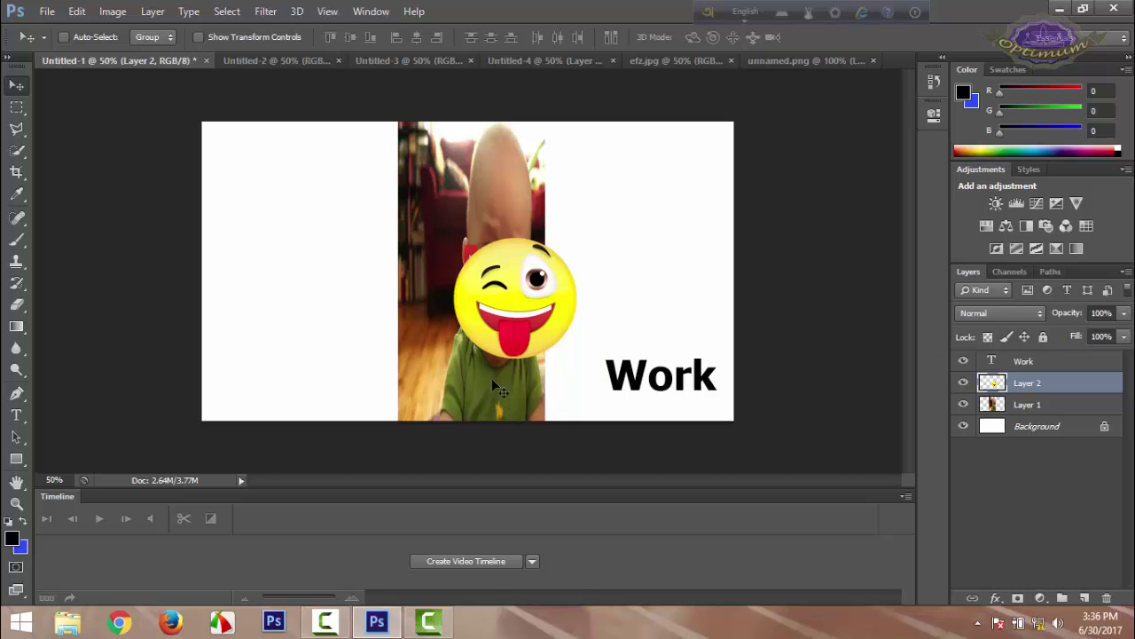
left_click_drag(478, 354, 311, 353)
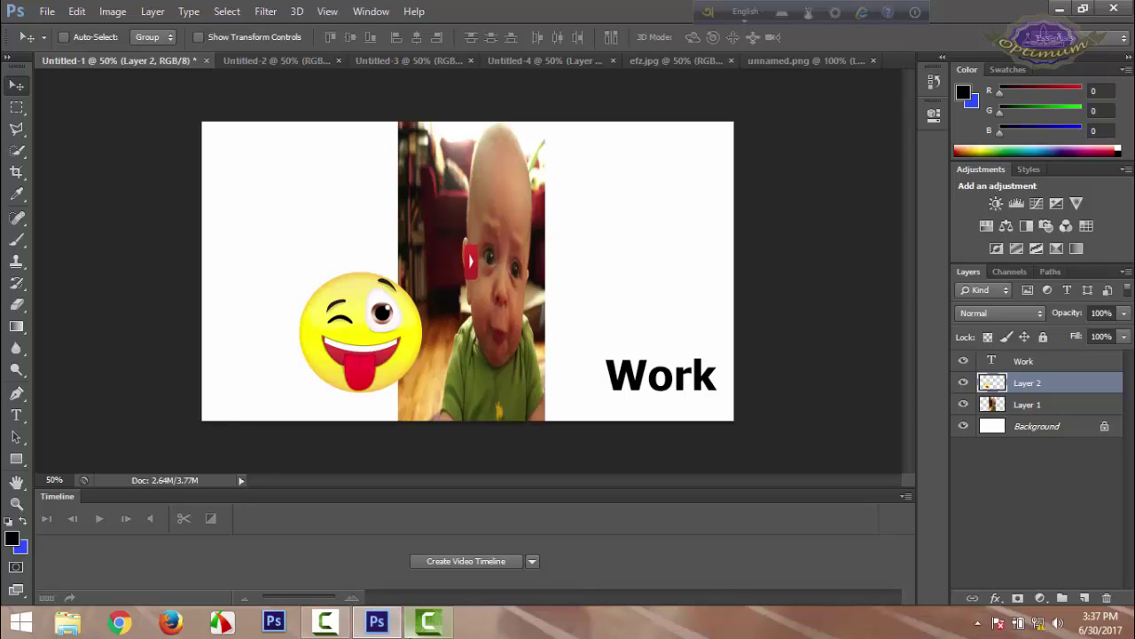
left_click(325, 621)
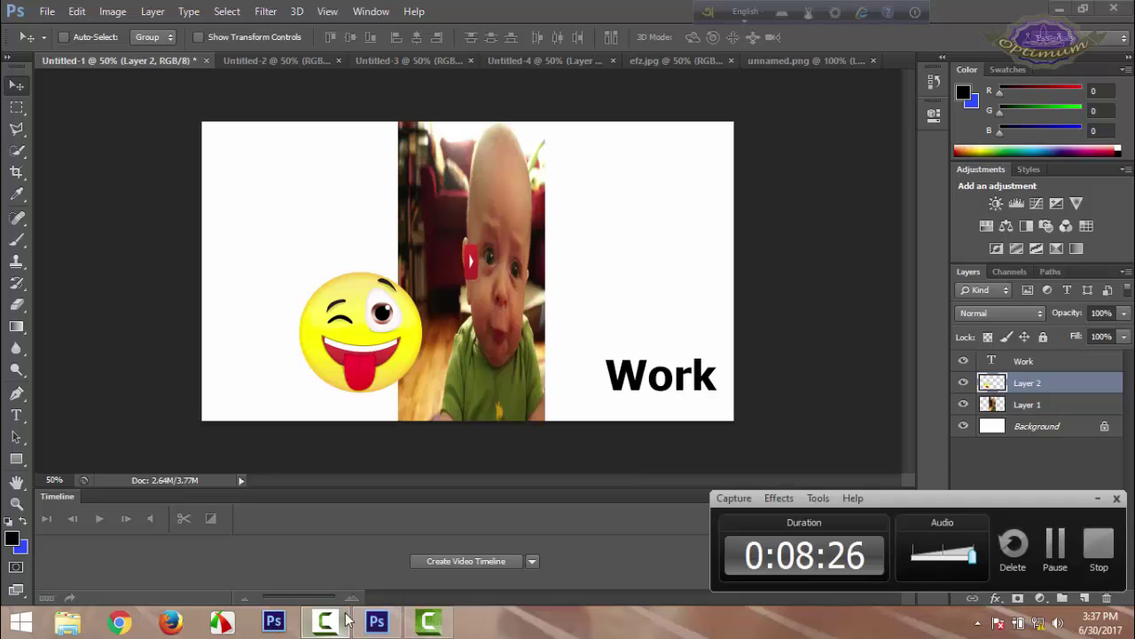